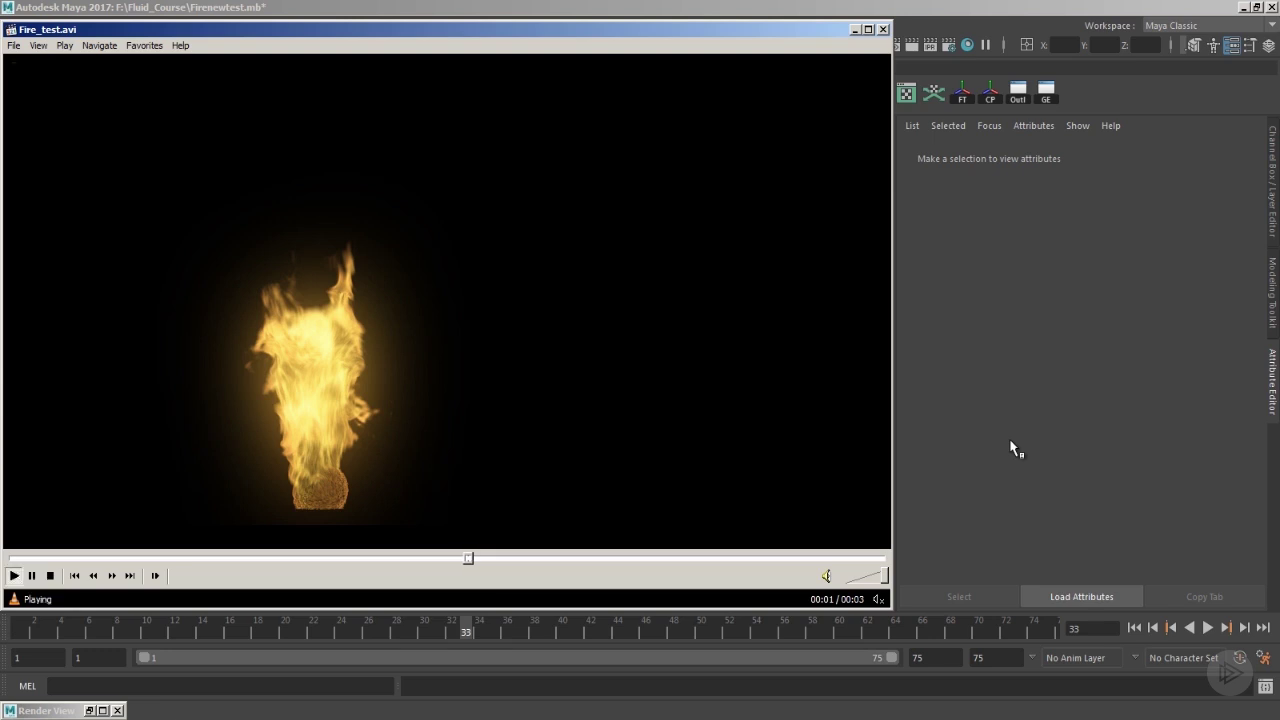
Close the Fire_test.avi preview, select the fluid container in the viewport and show its Container Properties
key("space")
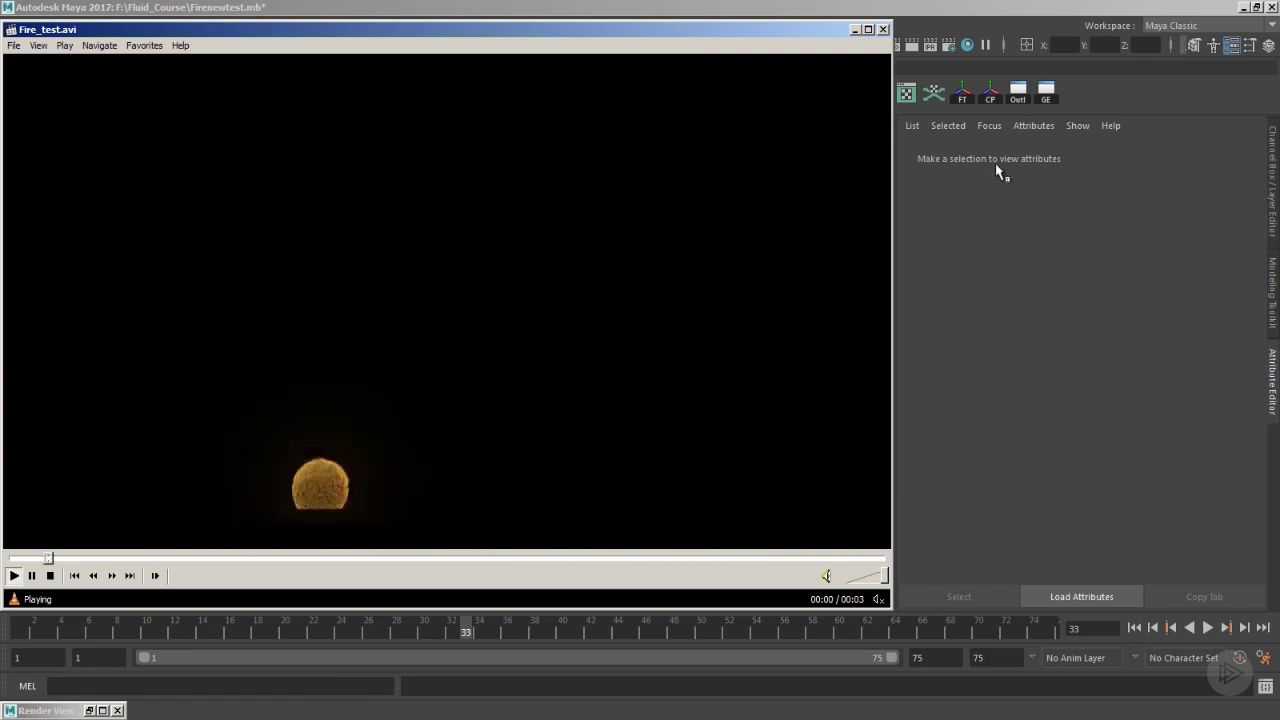
left_click(884, 31)
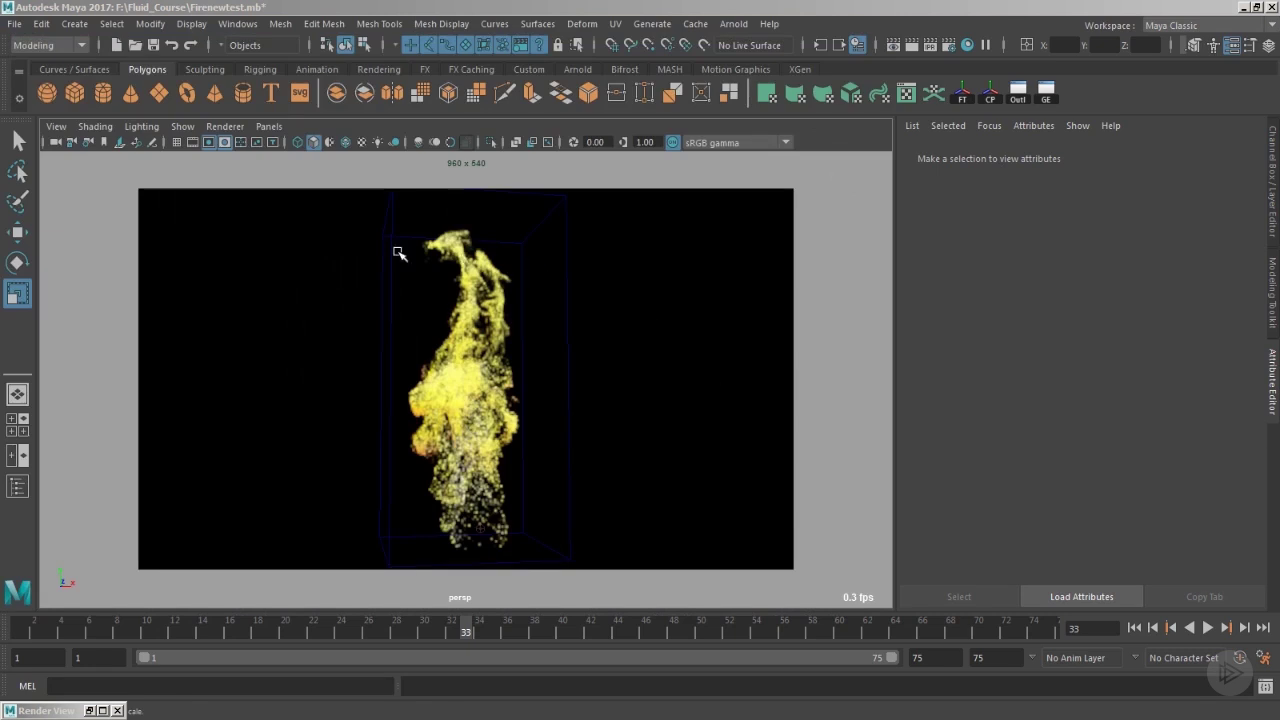
left_click(551, 397)
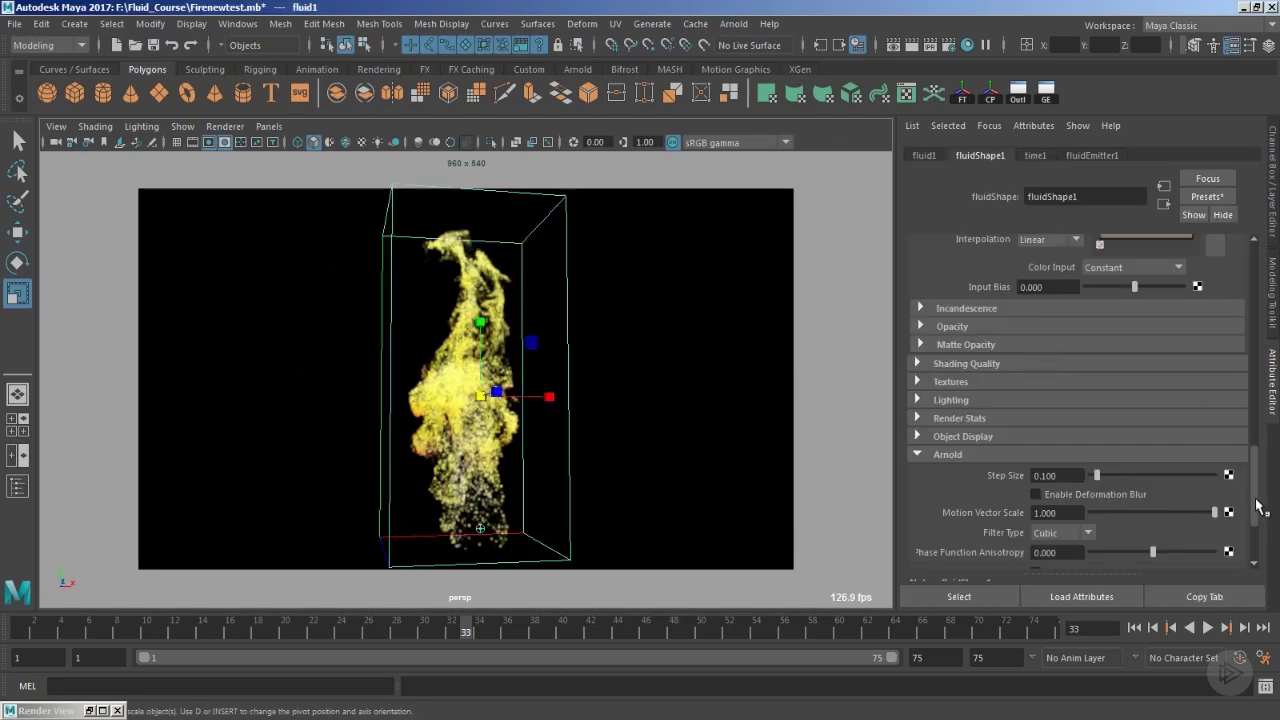
scroll(1258, 507, "up", 15)
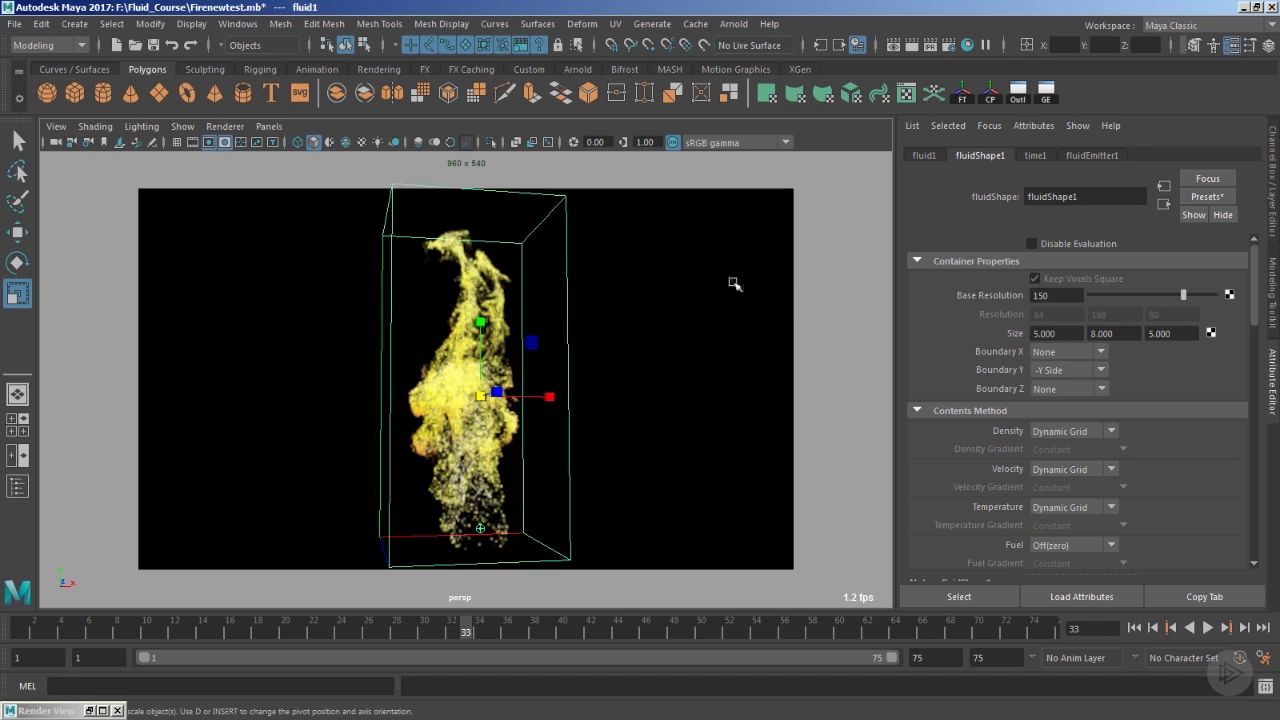
Open the render settings and show the Arnold Renderer sampling options
left_click(953, 53)
left_click_drag(927, 246, 802, 151)
left_click(664, 221)
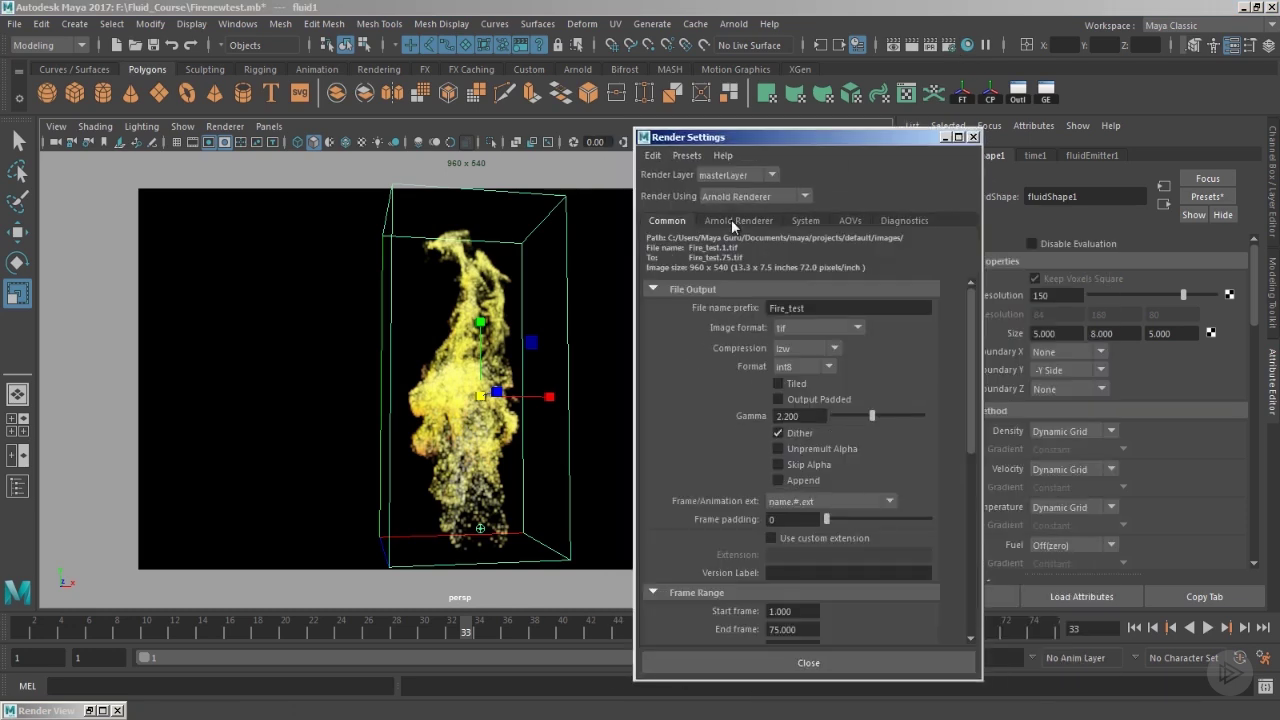
left_click(731, 219)
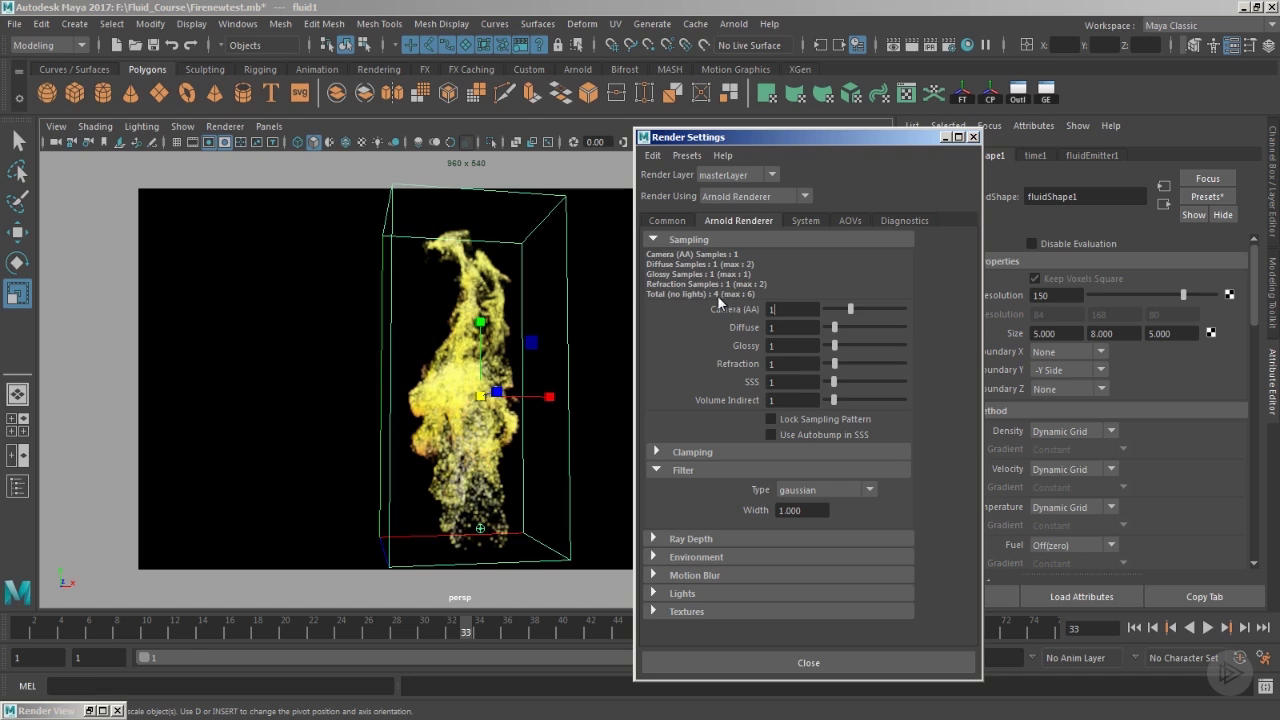
Show the fire render in the Render View beside the Render Settings window and examine the flame's grain at actual size and close up
left_click(893, 47)
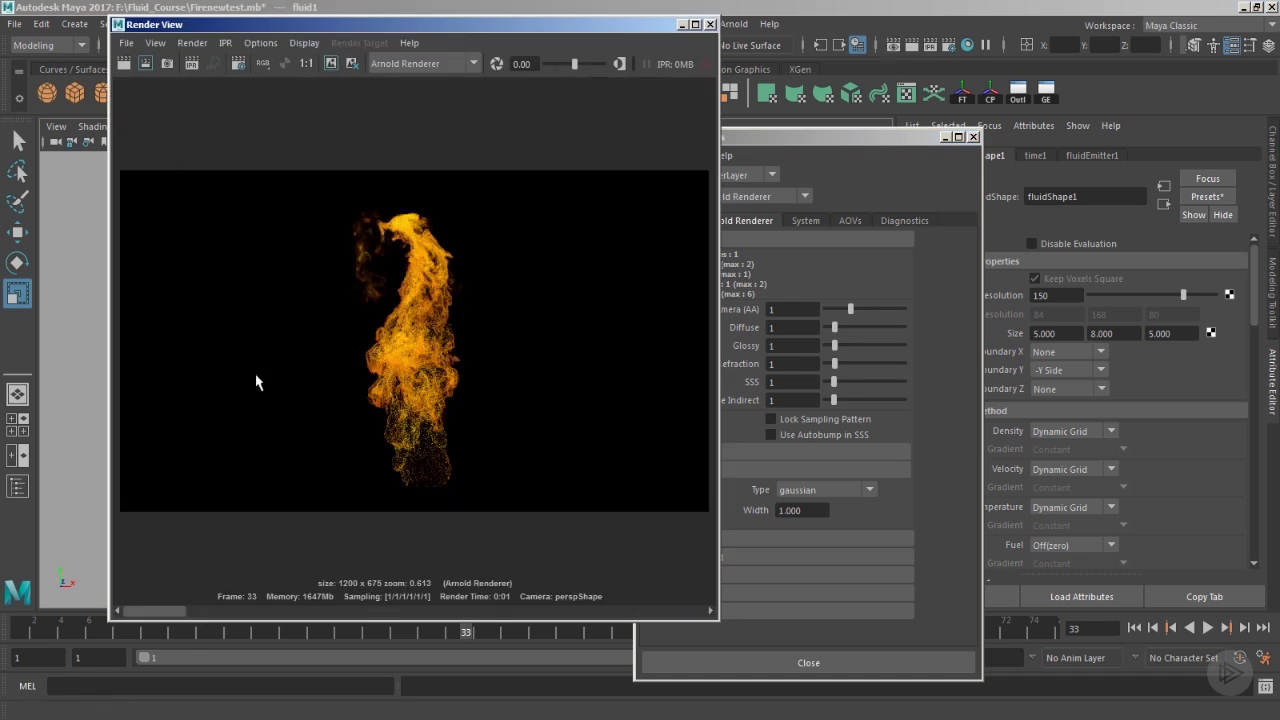
left_click(306, 62)
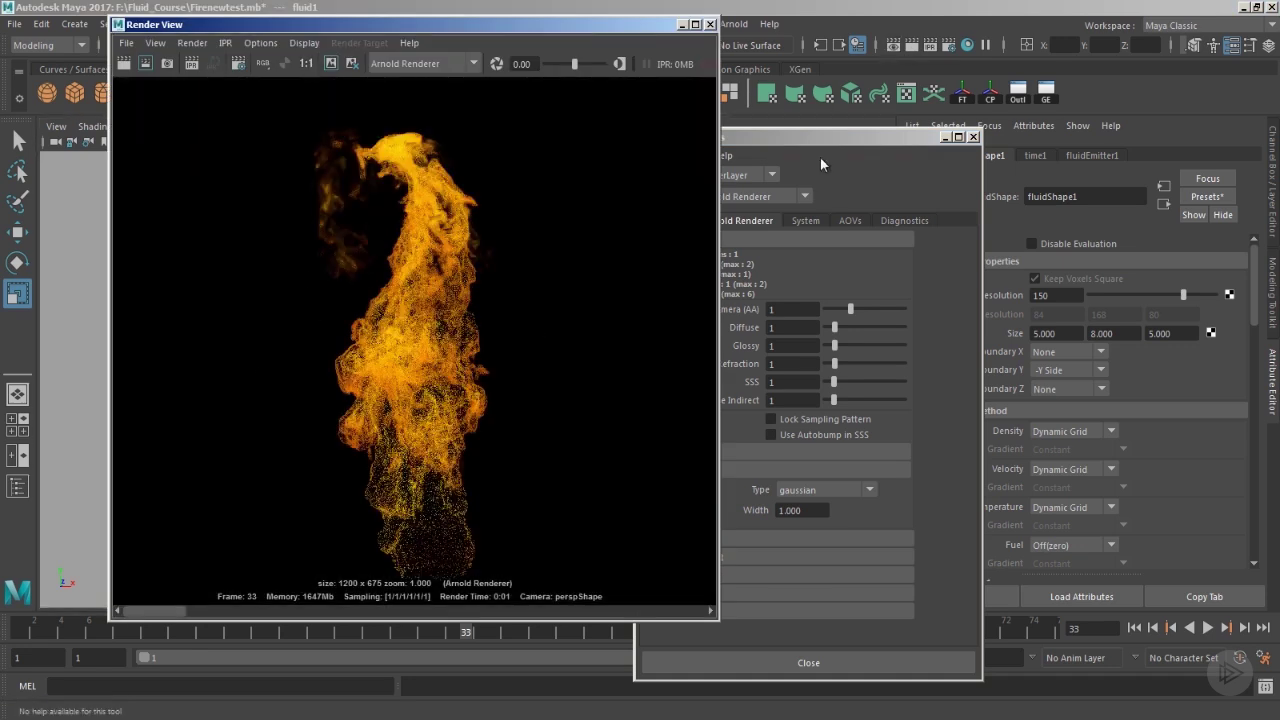
left_click_drag(802, 136, 935, 54)
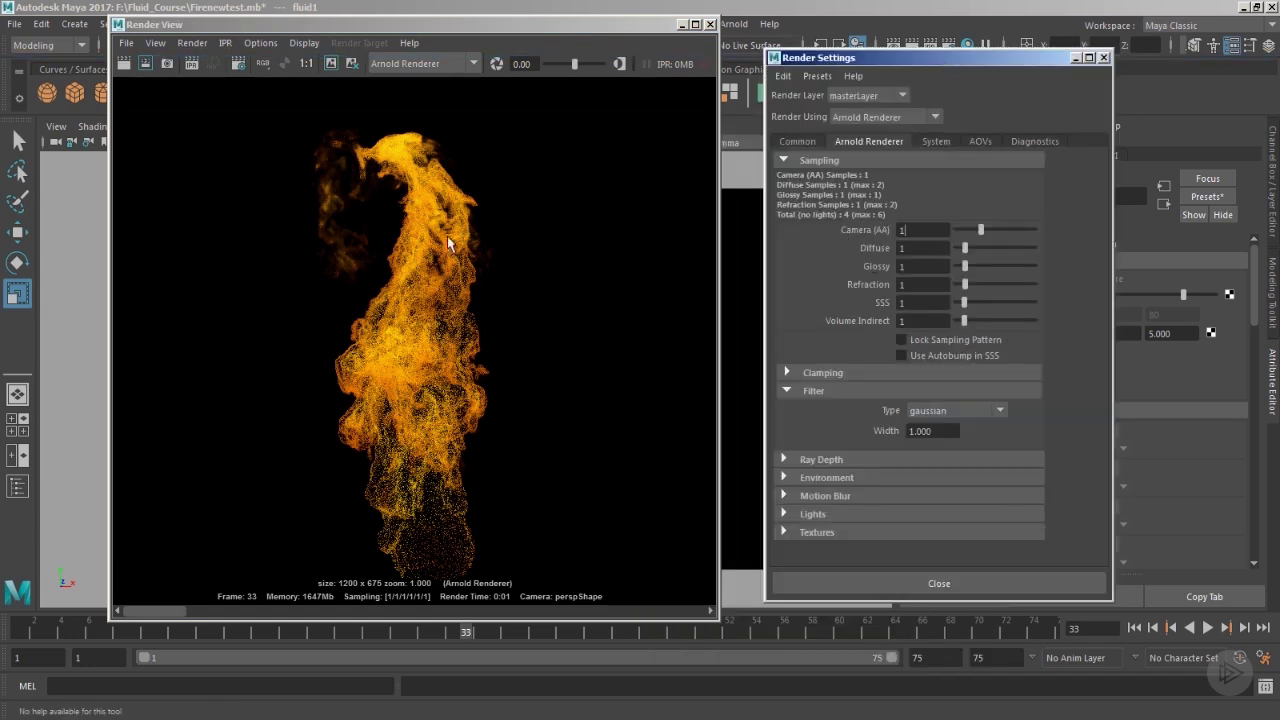
right_click_drag(283, 463, 502, 525, "alt")
scroll(410, 540, "up", 3)
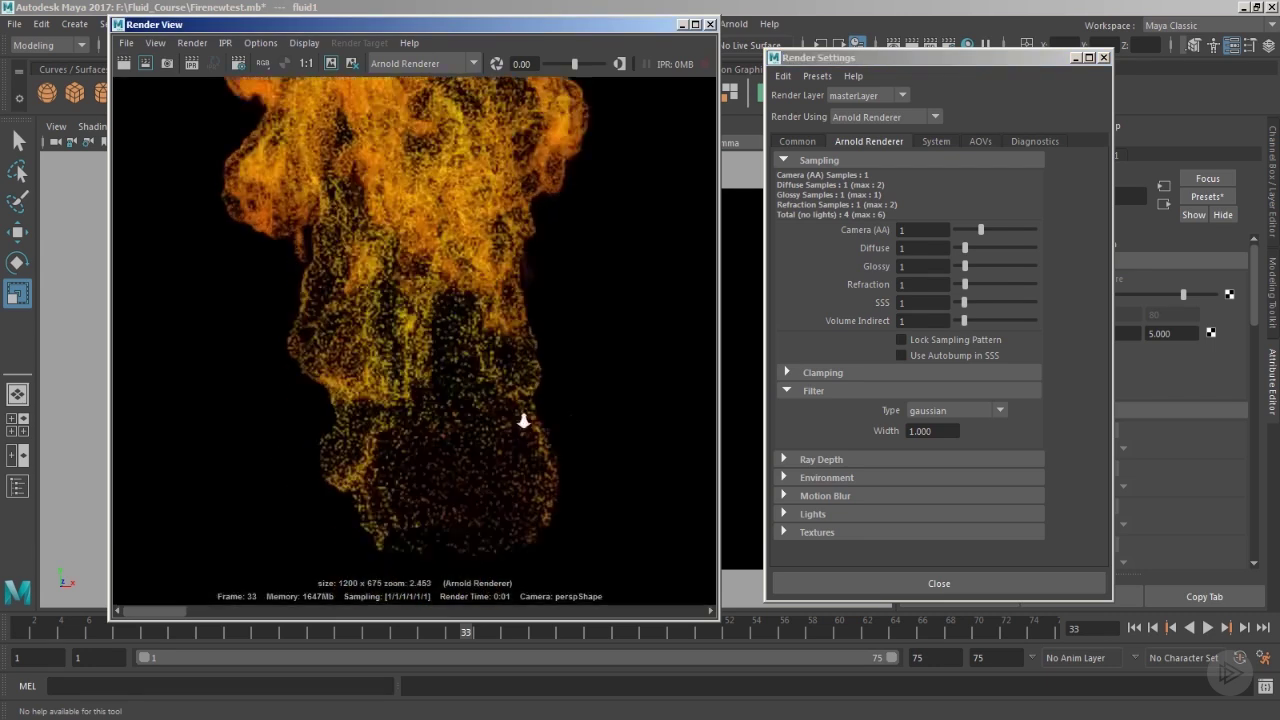
left_click(306, 63)
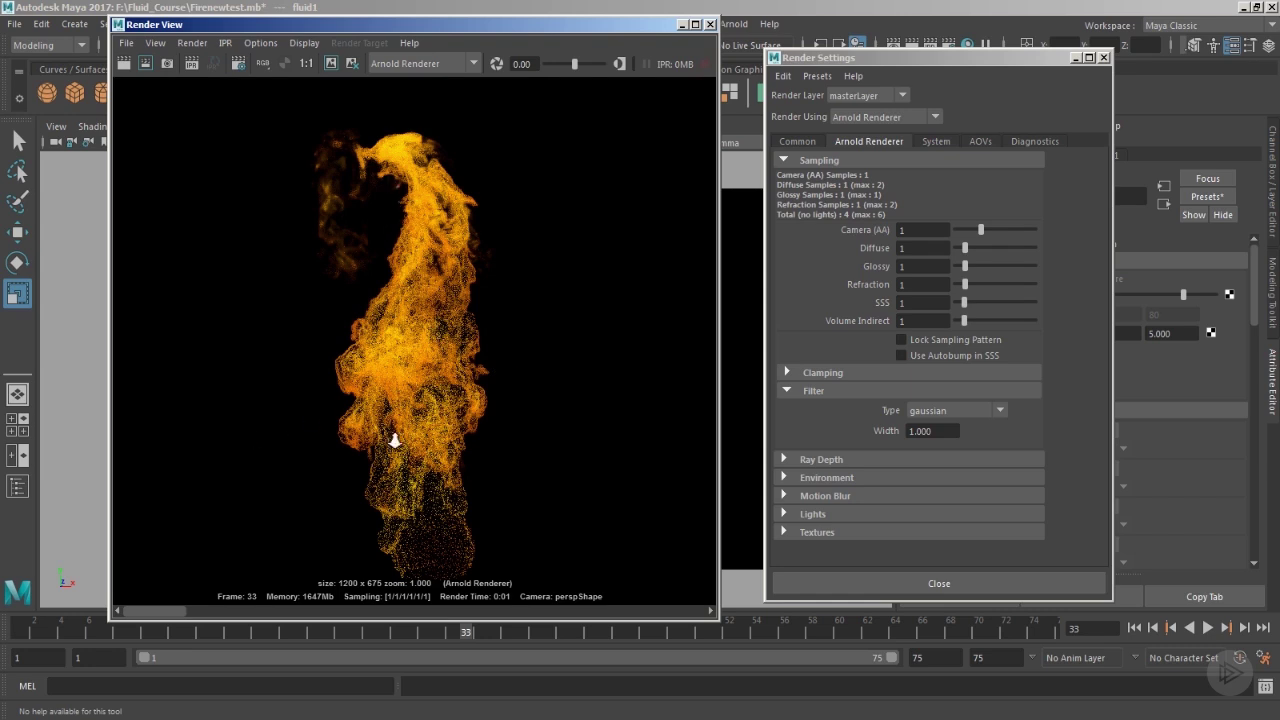
scroll(420, 300, "up", 5)
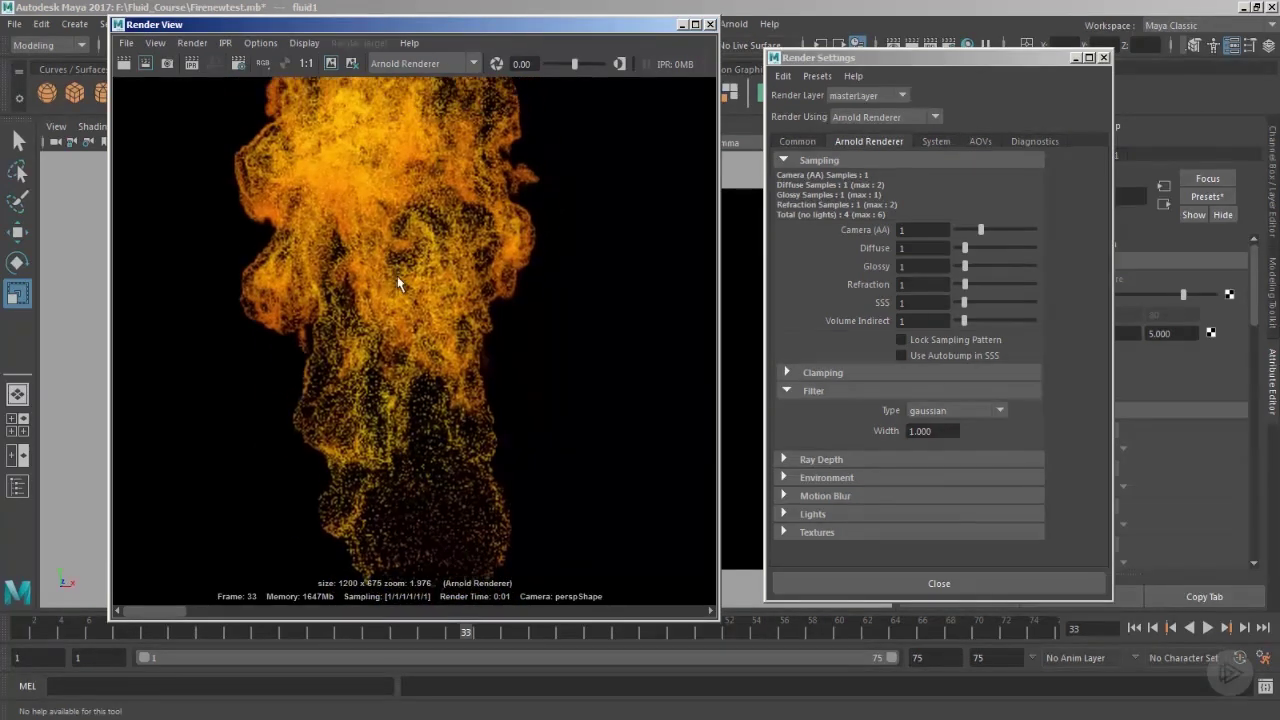
Set the Camera (AA) samples to 2 and re-render the fire frame
double_click(925, 229)
type("2")
key("Return")
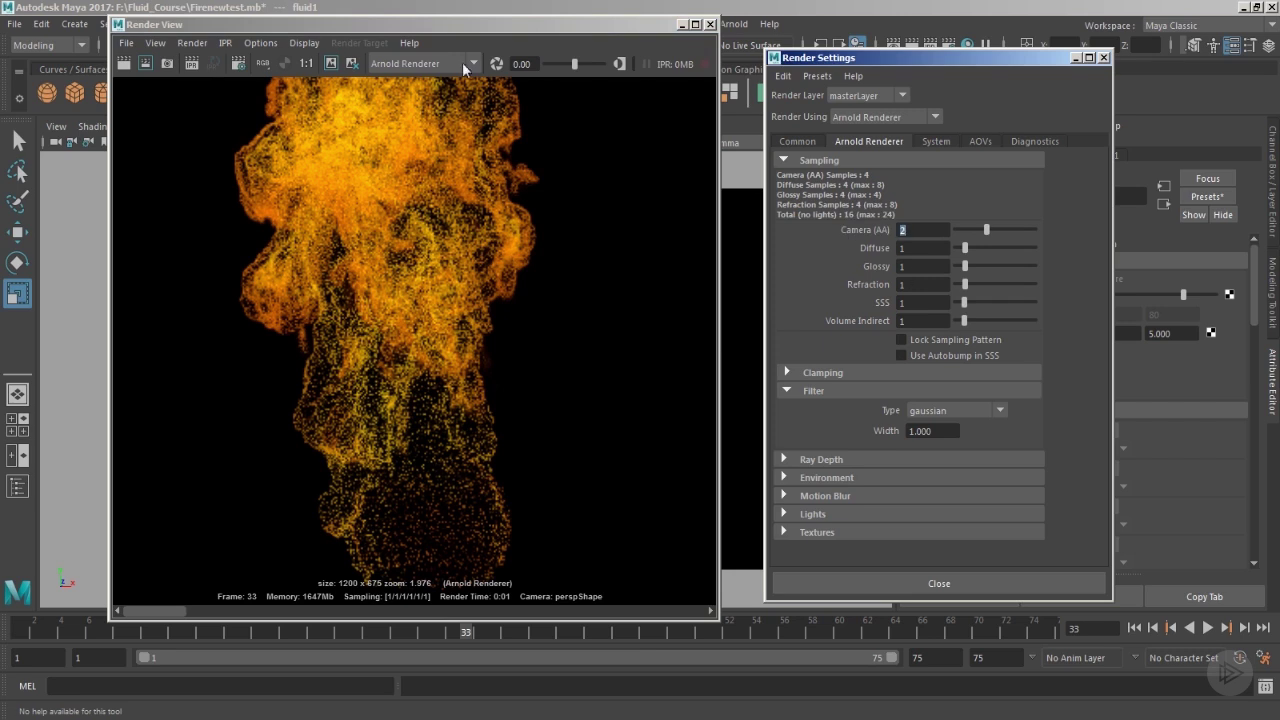
left_click_drag(484, 29, 478, 34)
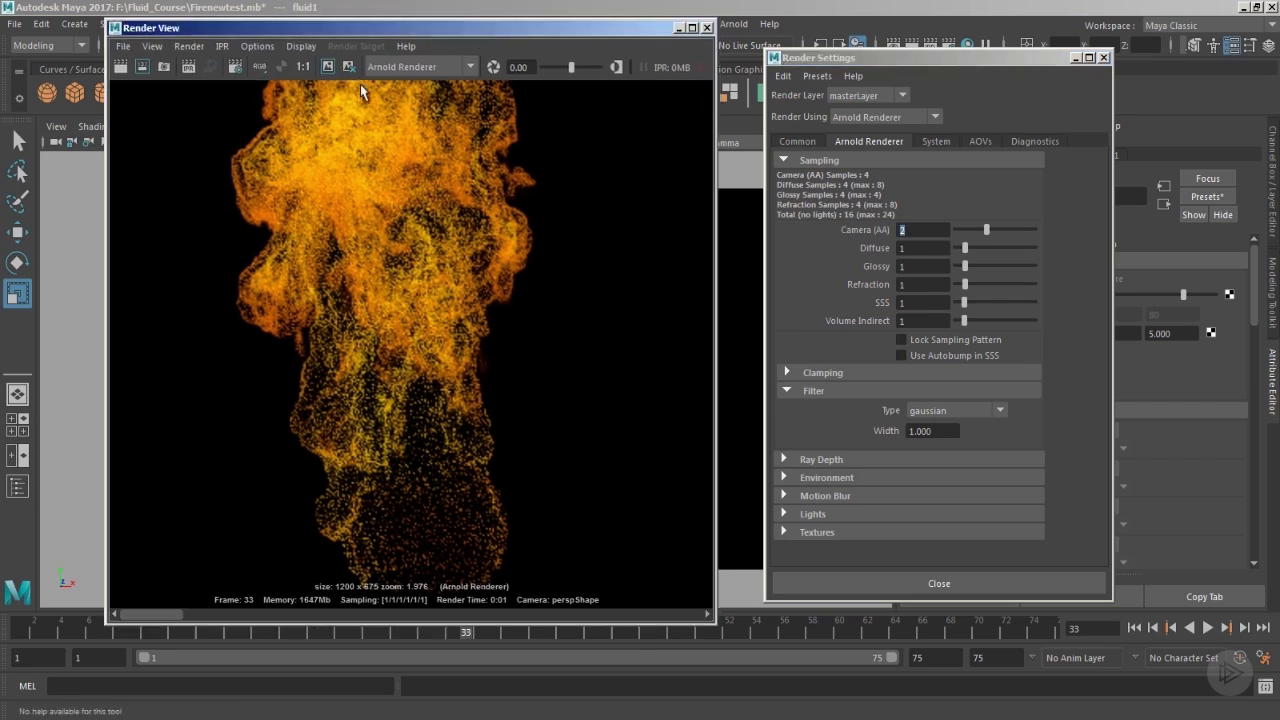
left_click(303, 67)
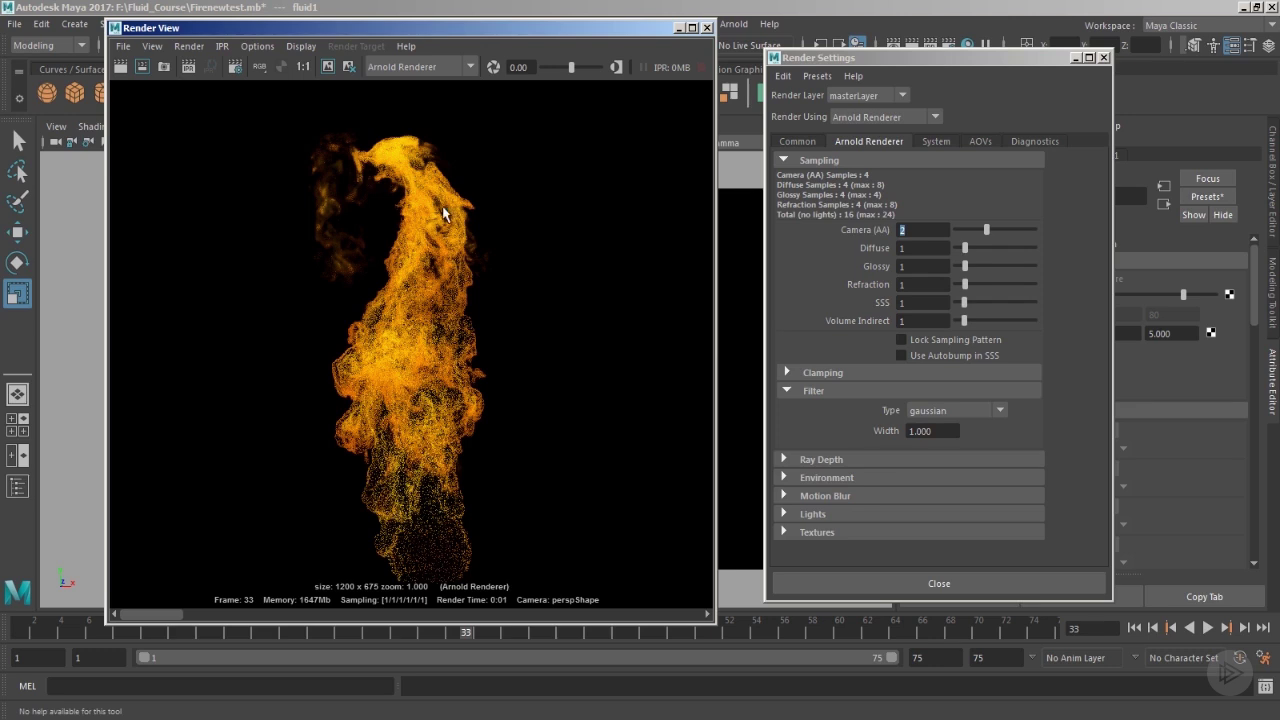
left_click(120, 66)
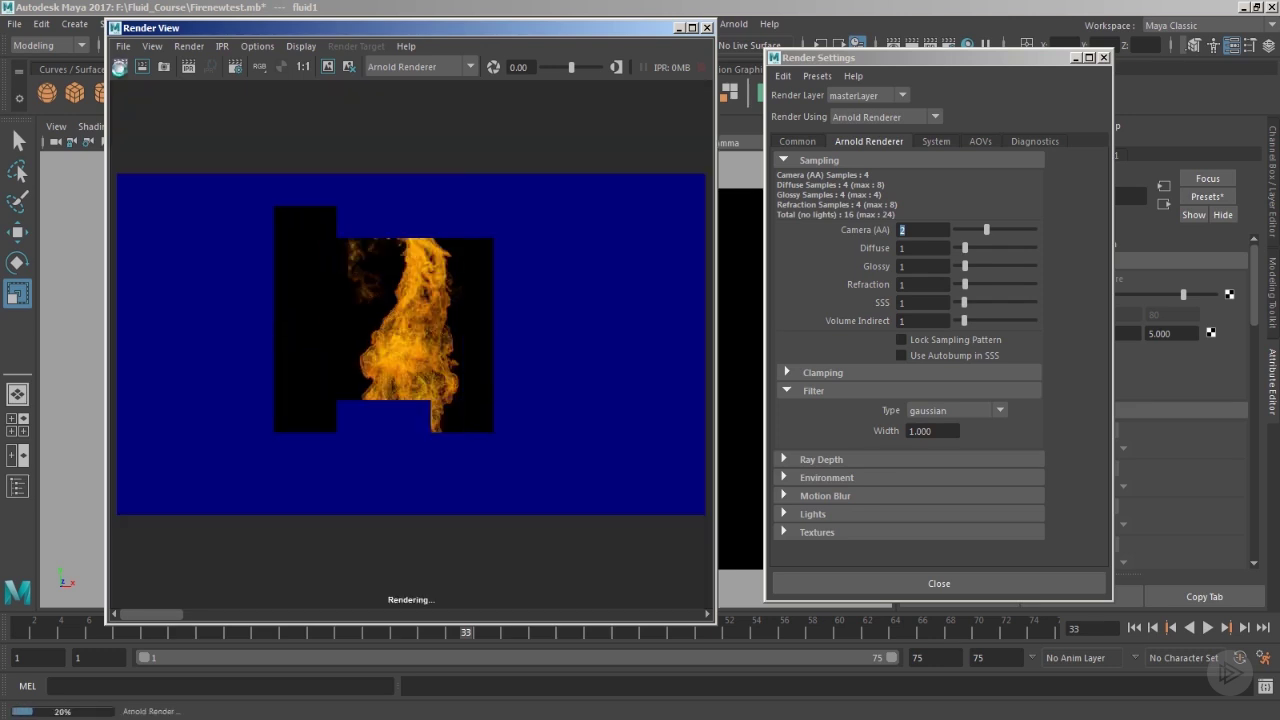
Examine the lower part of the re-rendered flame close up for remaining grain
scroll(471, 434, "up", 3)
scroll(371, 266, "up", 2)
scroll(480, 371, "up", 2)
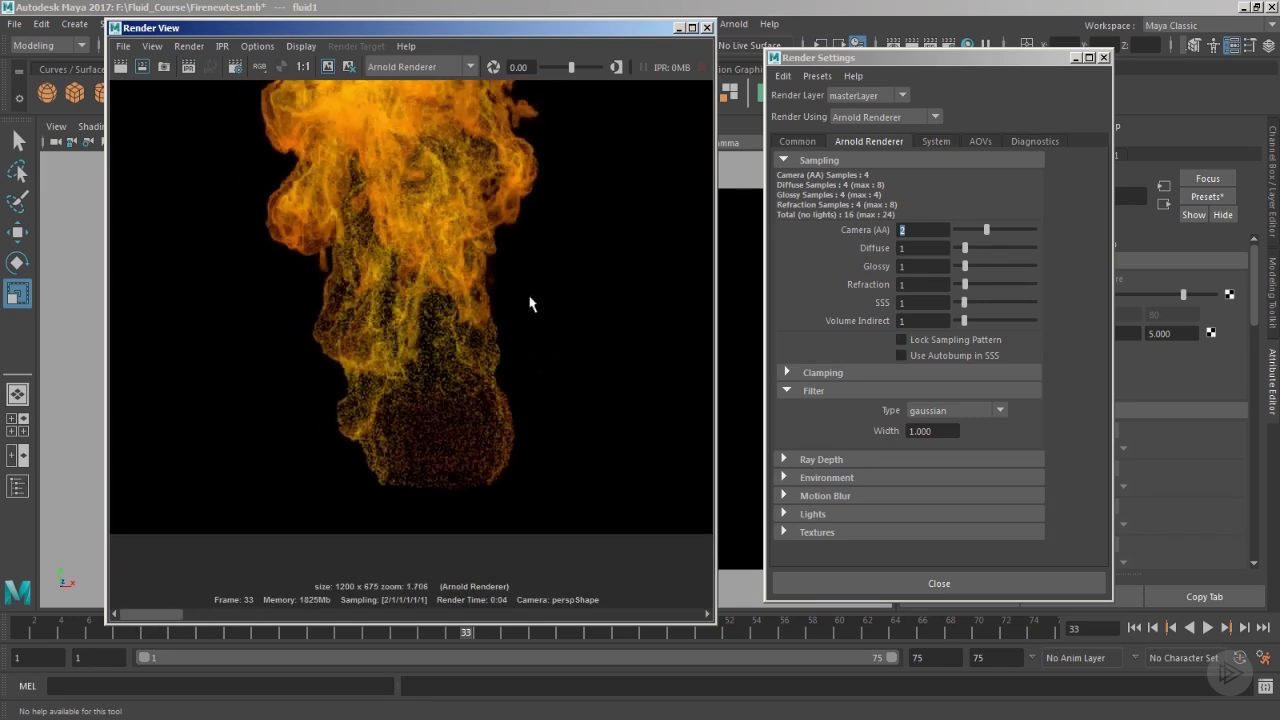
scroll(509, 375, "down", 1)
middle_click_drag(367, 398, 395, 285, "alt")
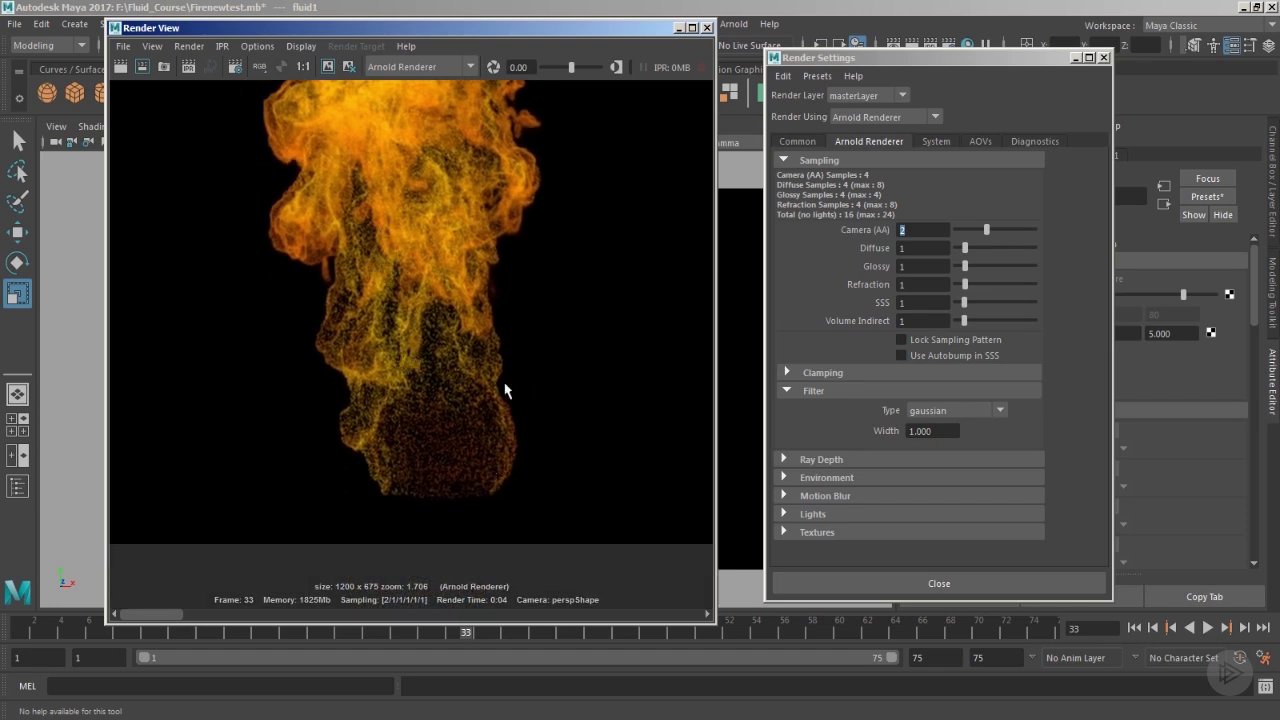
scroll(494, 314, "down", 1)
middle_click_drag(494, 314, 403, 423, "alt")
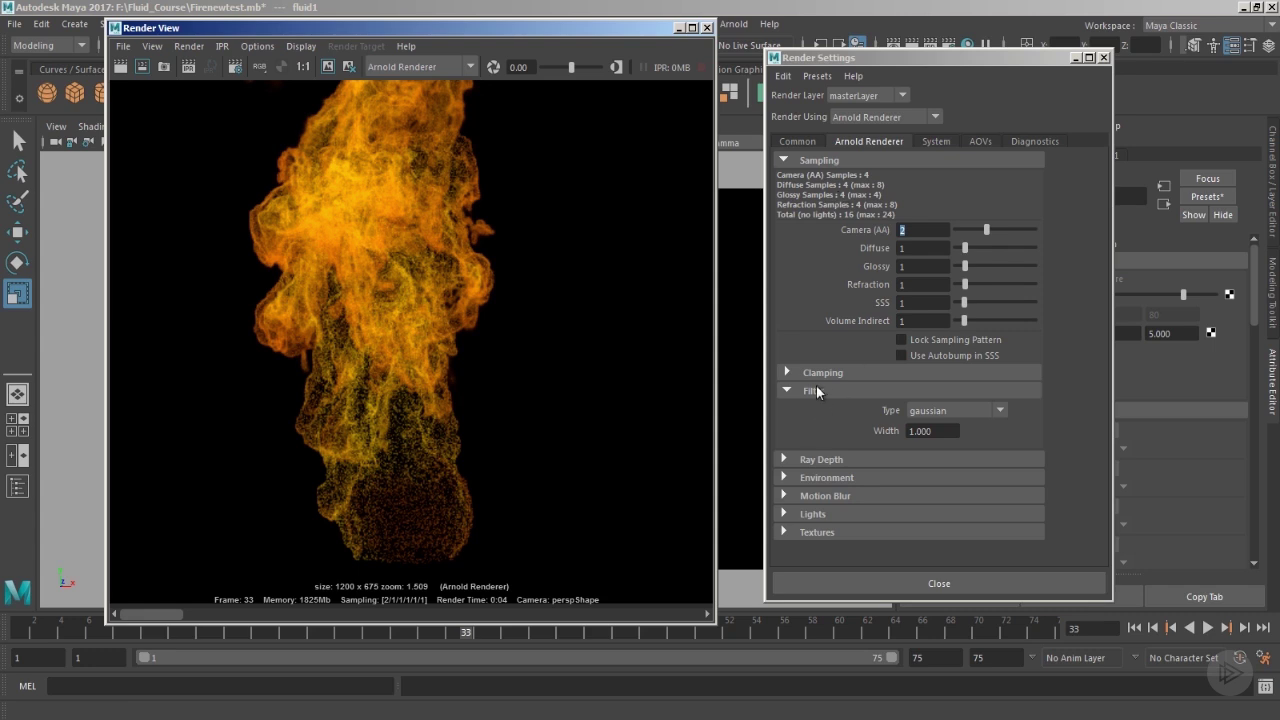
Set the gaussian filter width to 2, re-render the frame and inspect the flame close up and at actual size
double_click(912, 431)
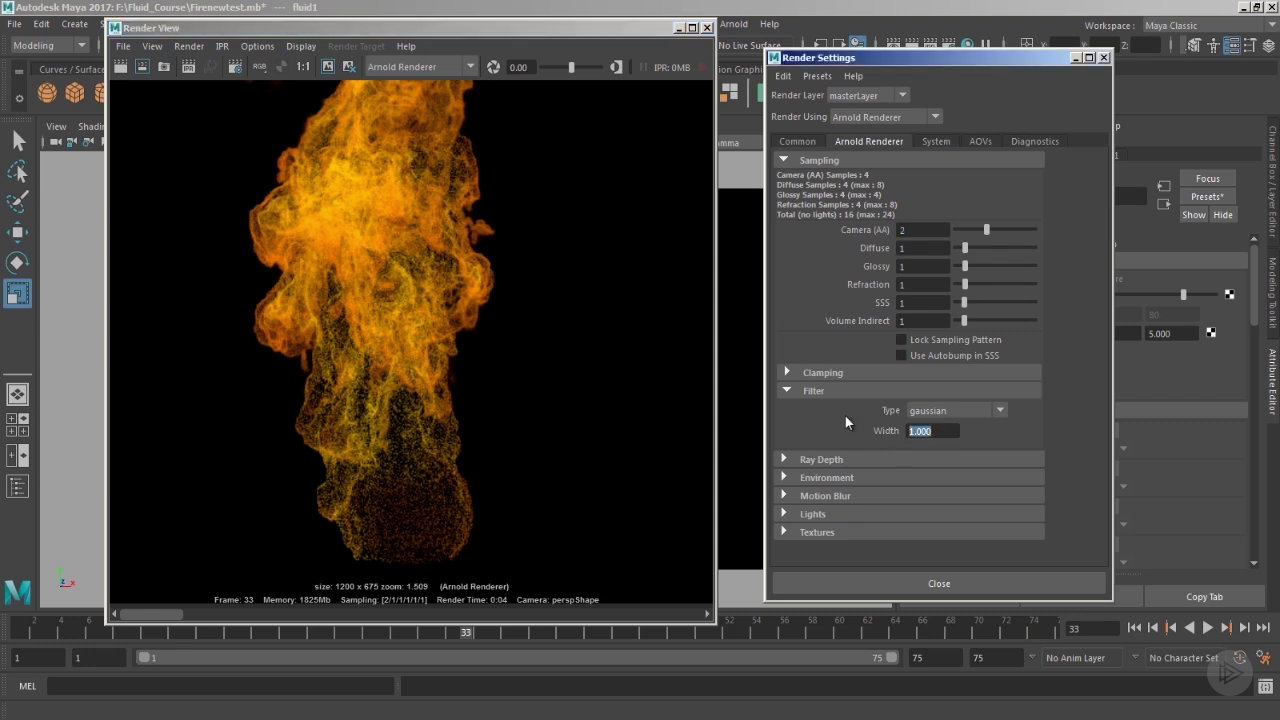
type("2")
key("Return")
left_click(119, 69)
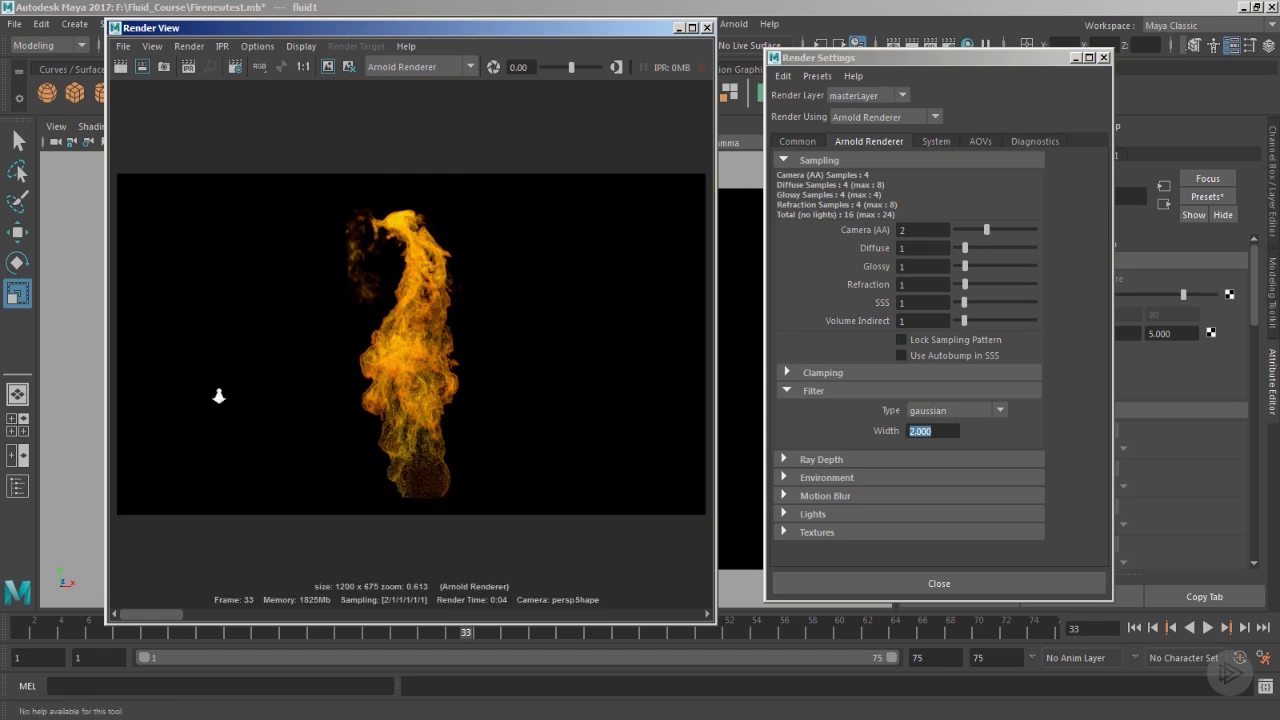
scroll(436, 521, "up", 5)
scroll(383, 306, "up", 2)
scroll(291, 557, "up", 1)
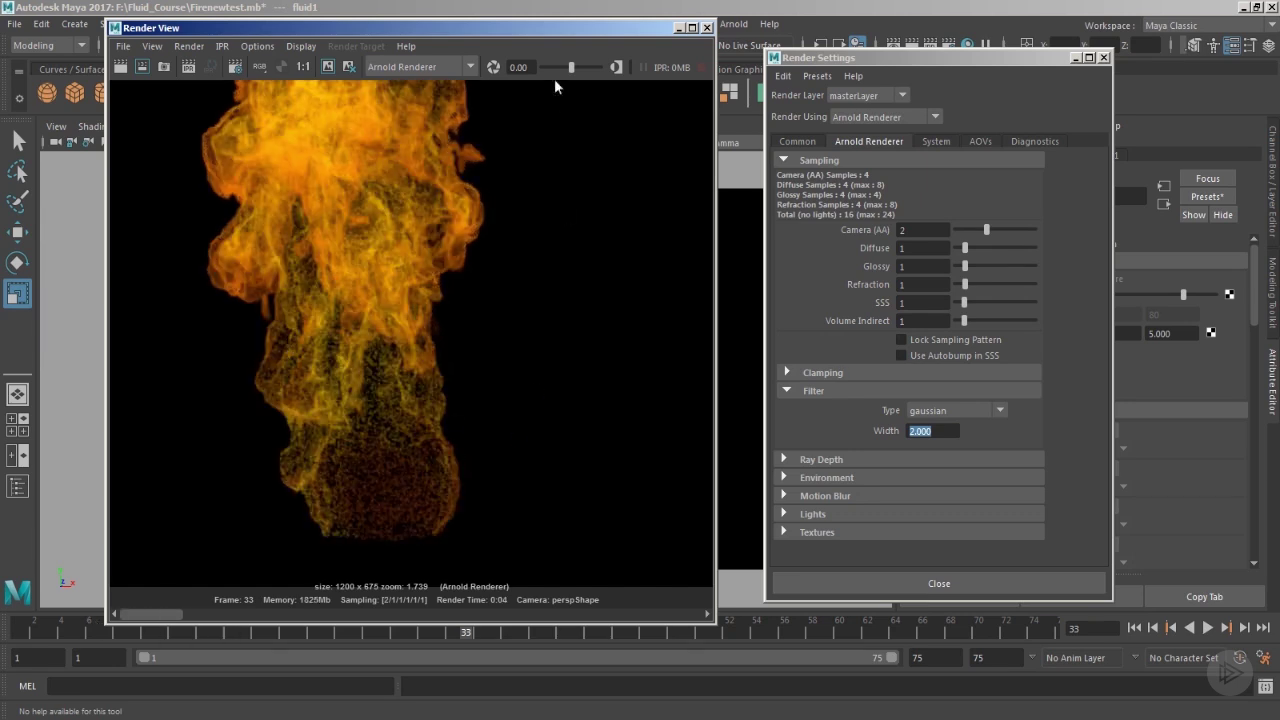
left_click(303, 67)
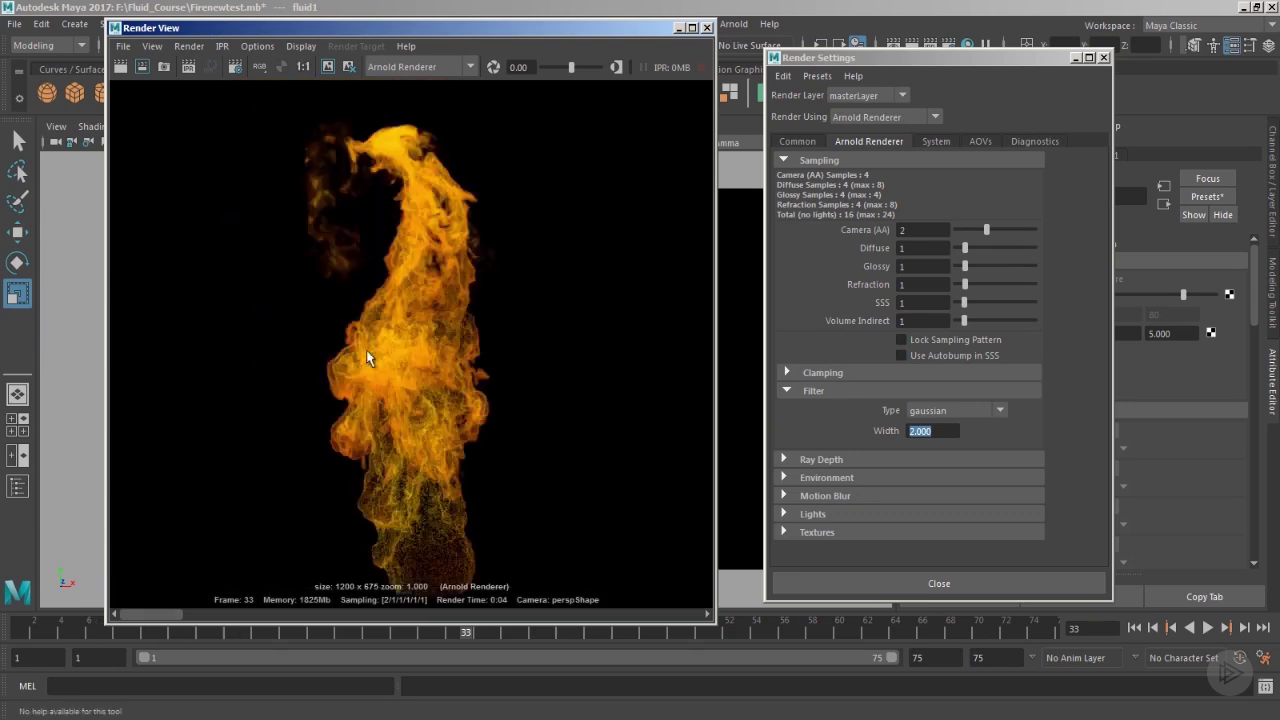
scroll(266, 343, "up", 4)
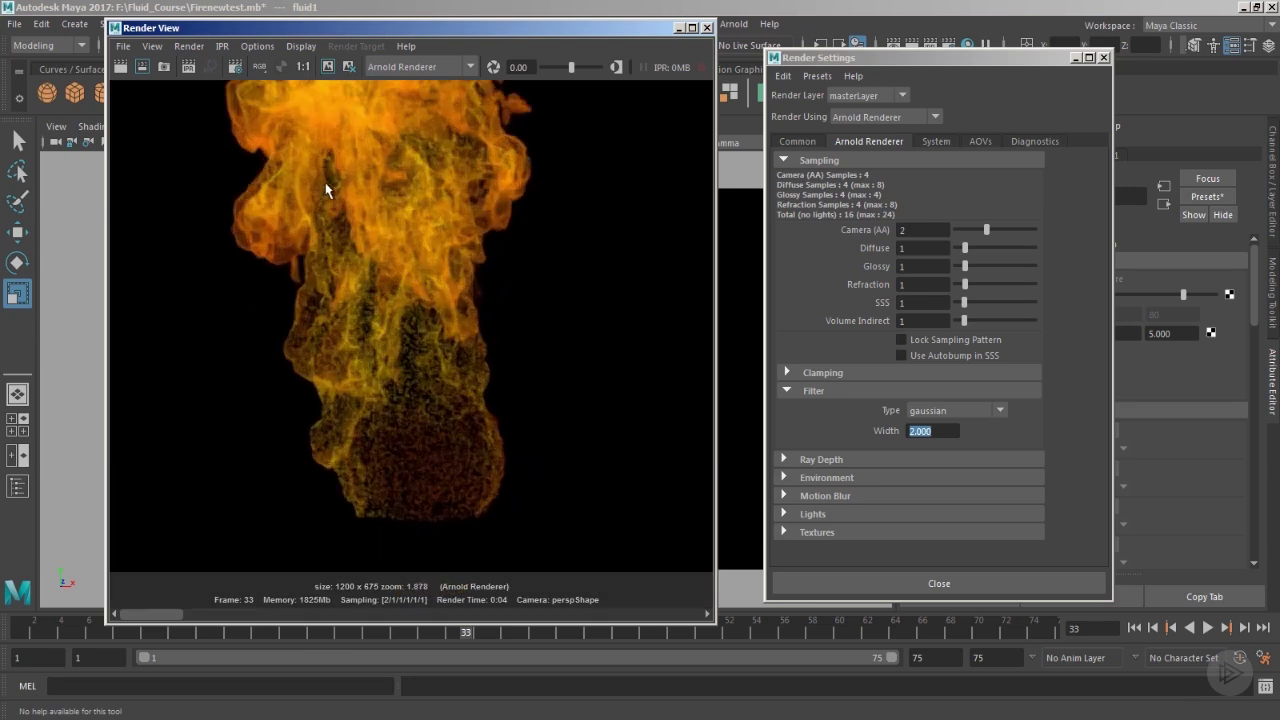
left_click(303, 67)
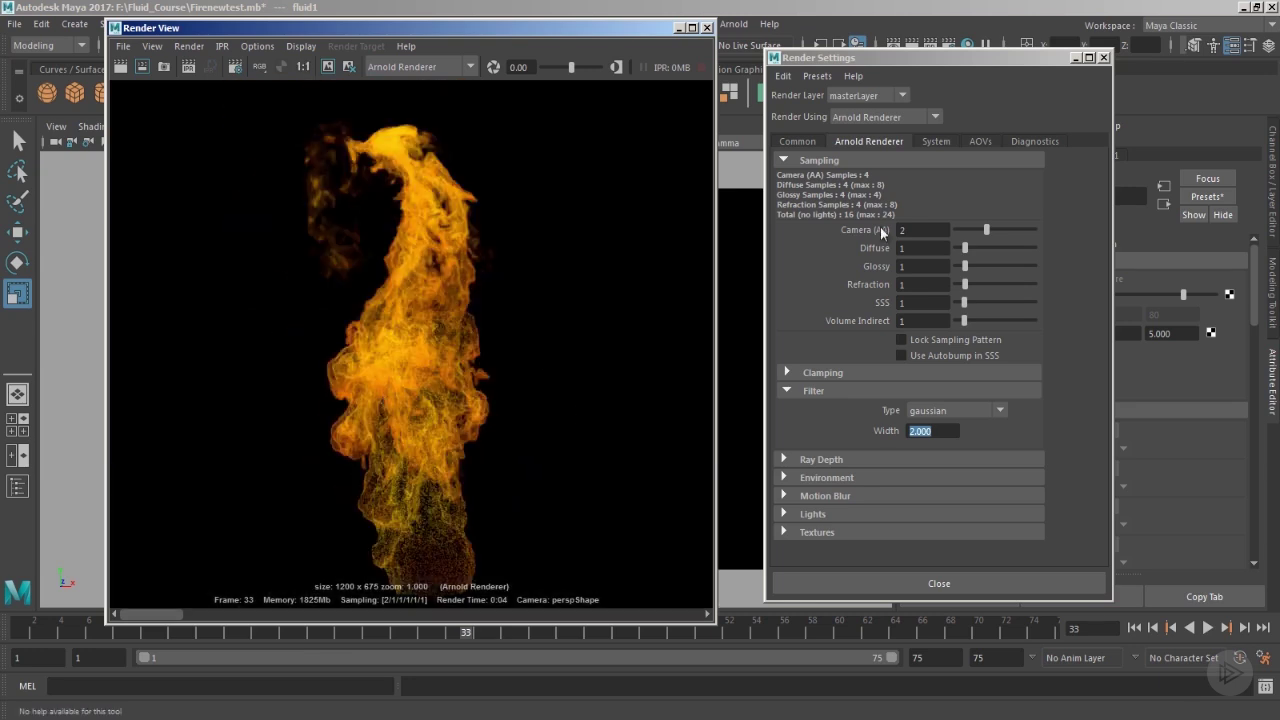
Close the Render Settings and Render View windows and clear the selection in the viewport
left_click(1104, 57)
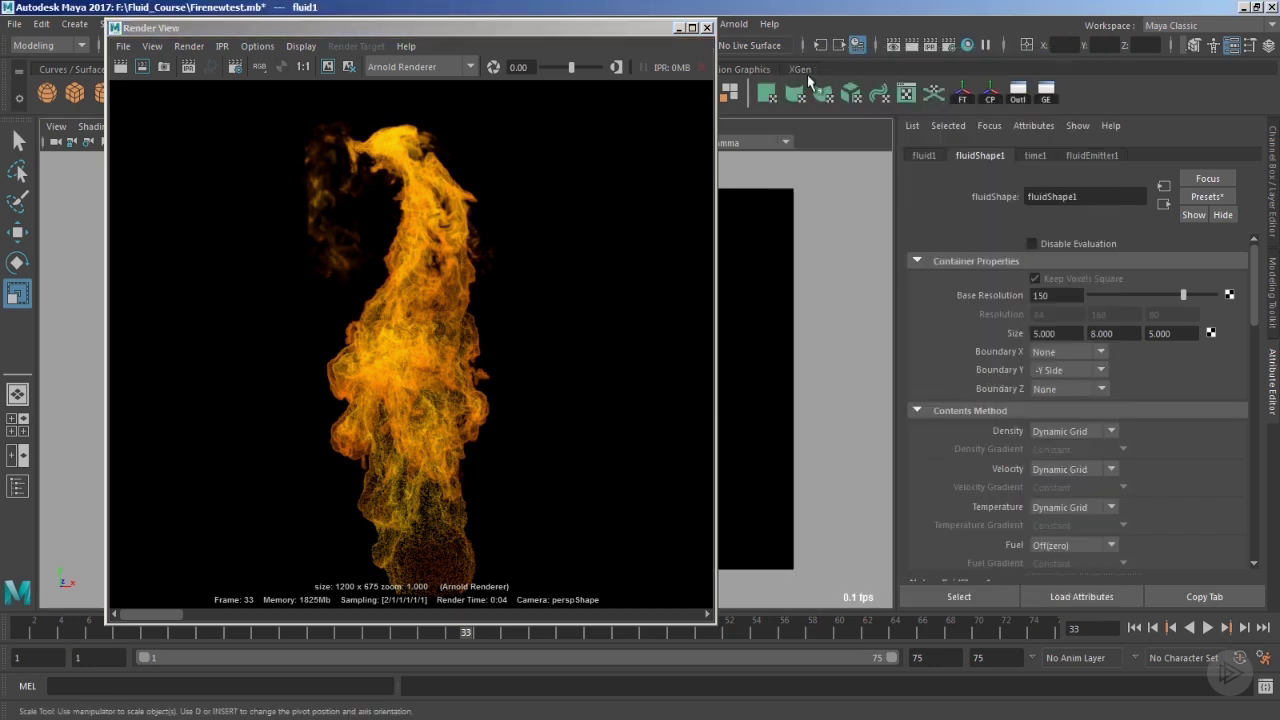
left_click(707, 27)
left_click(650, 370)
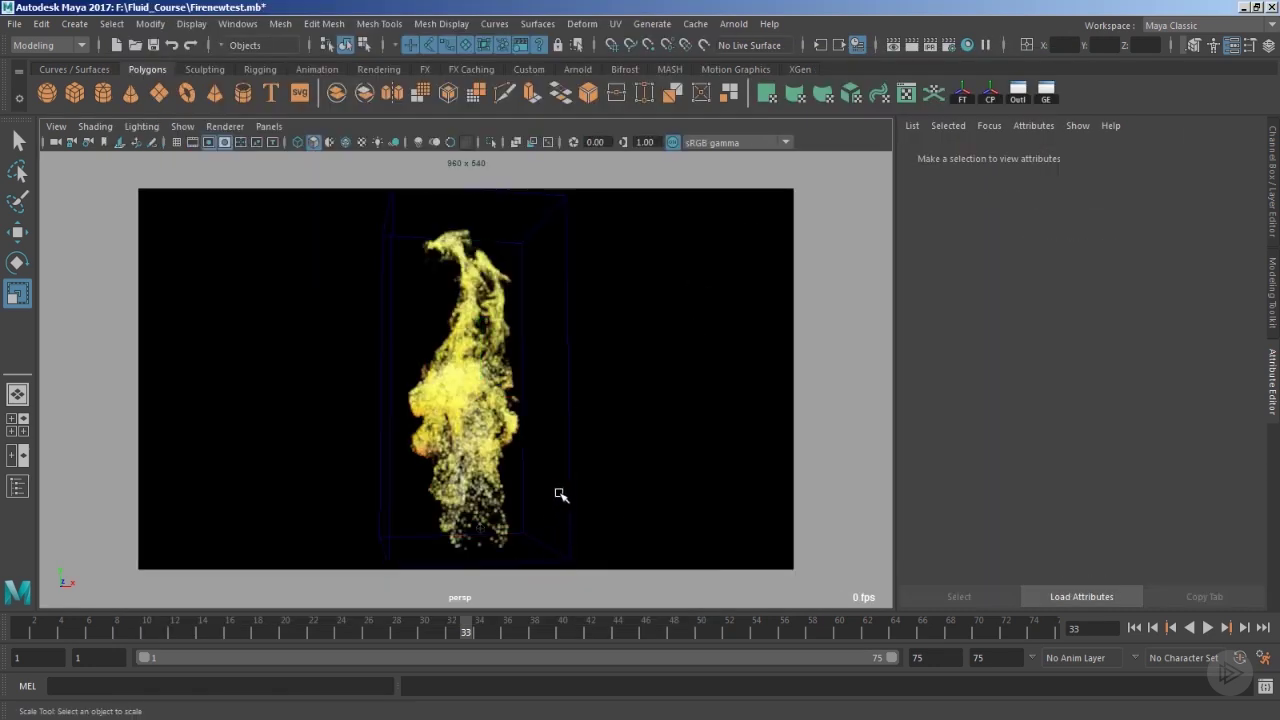
Select the fluid container and set the Step Size in its Arnold attributes to 0.025
left_click(554, 476)
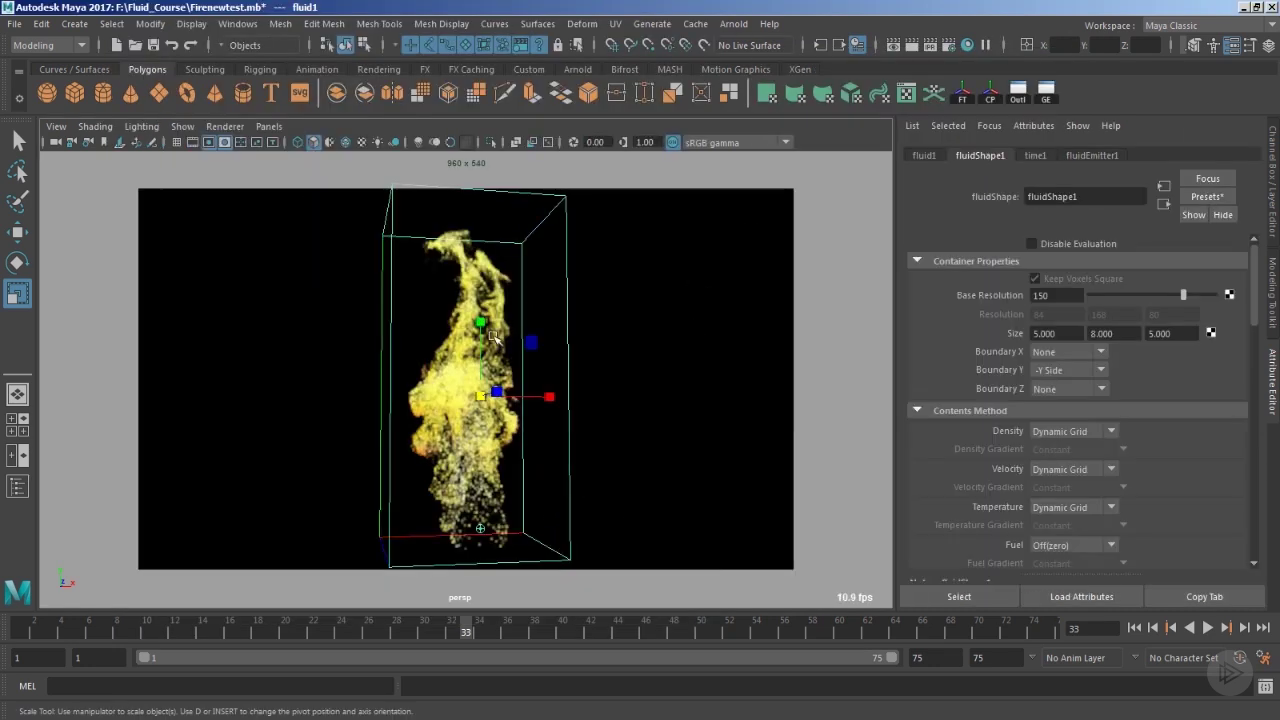
left_click_drag(1256, 300, 1248, 558)
left_click(926, 327)
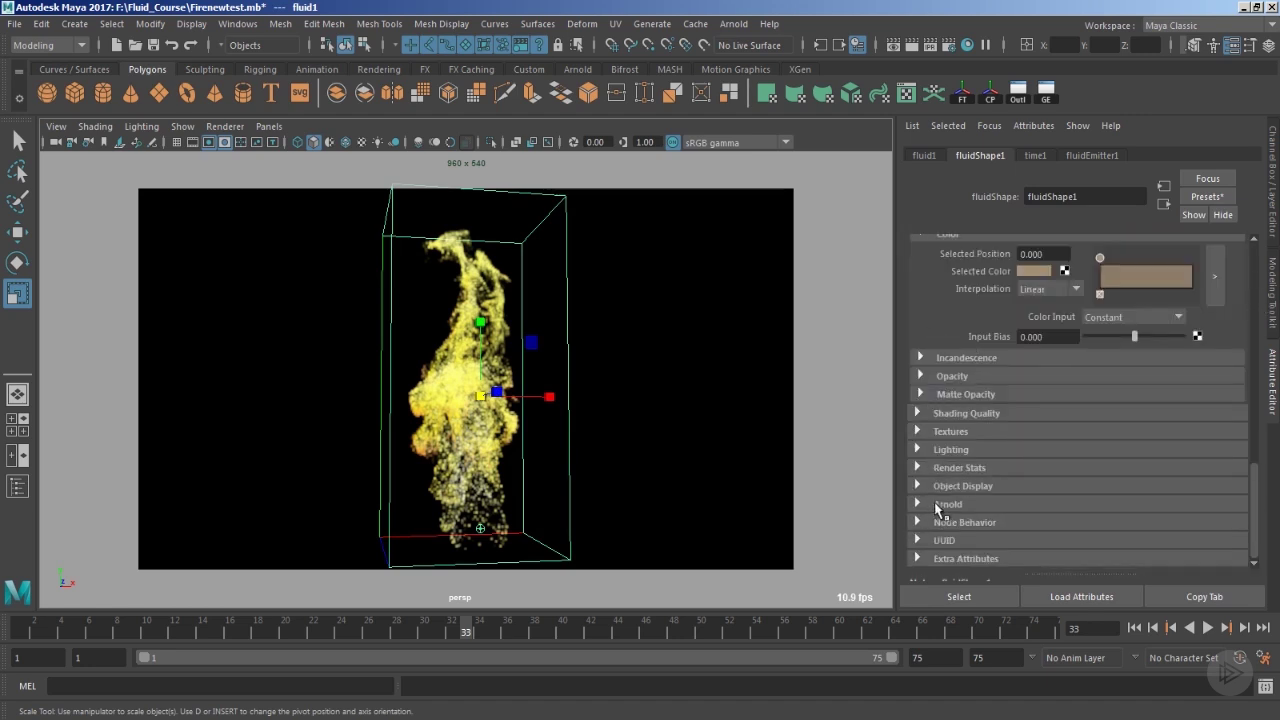
left_click(924, 504)
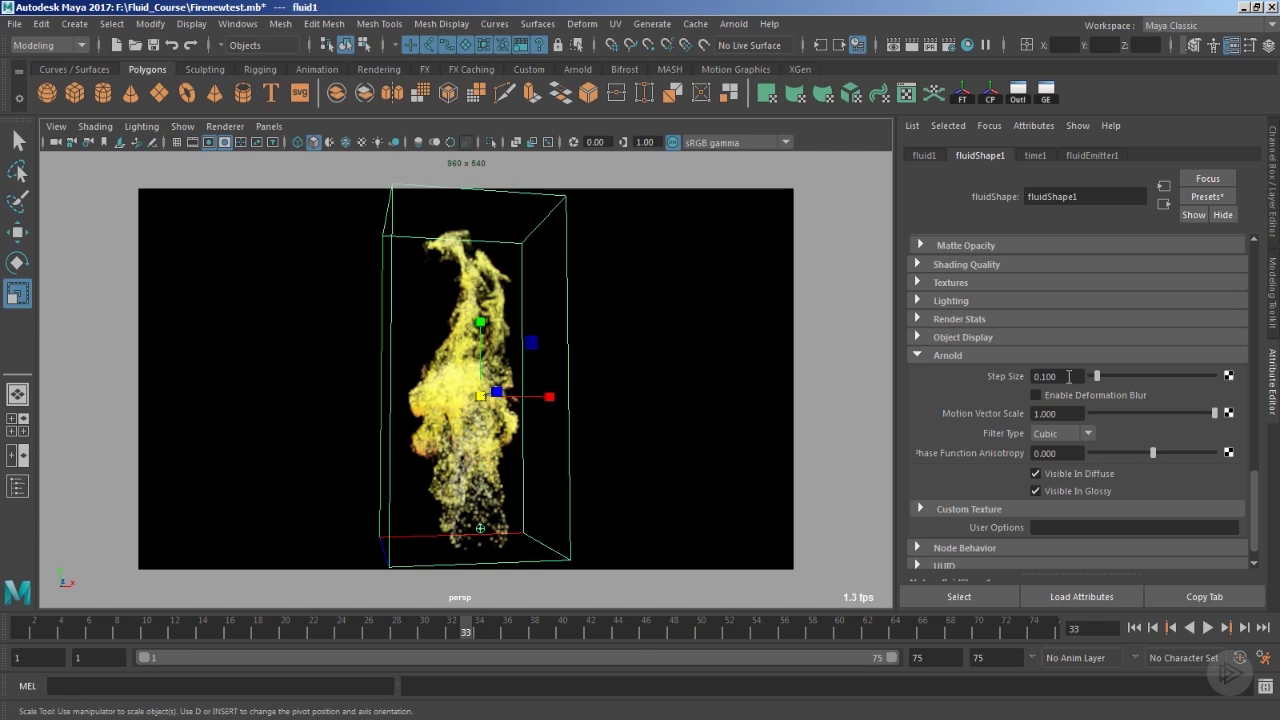
left_click_drag(1068, 376, 994, 375)
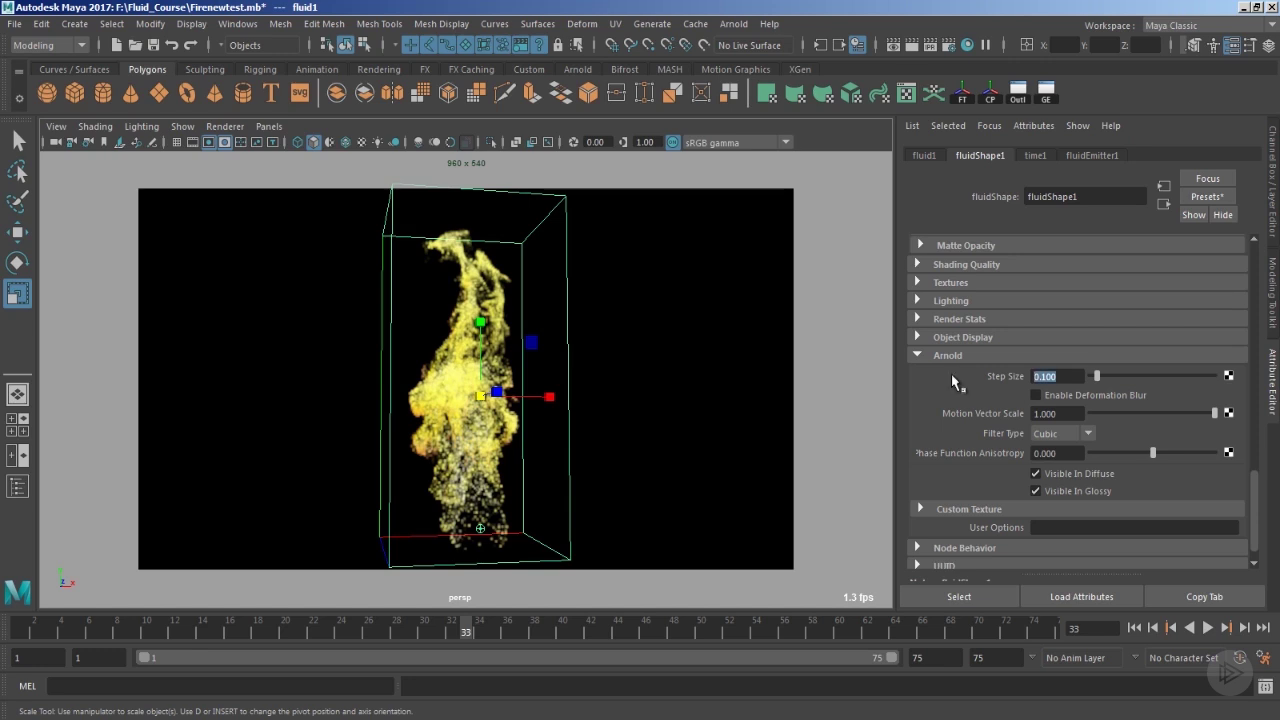
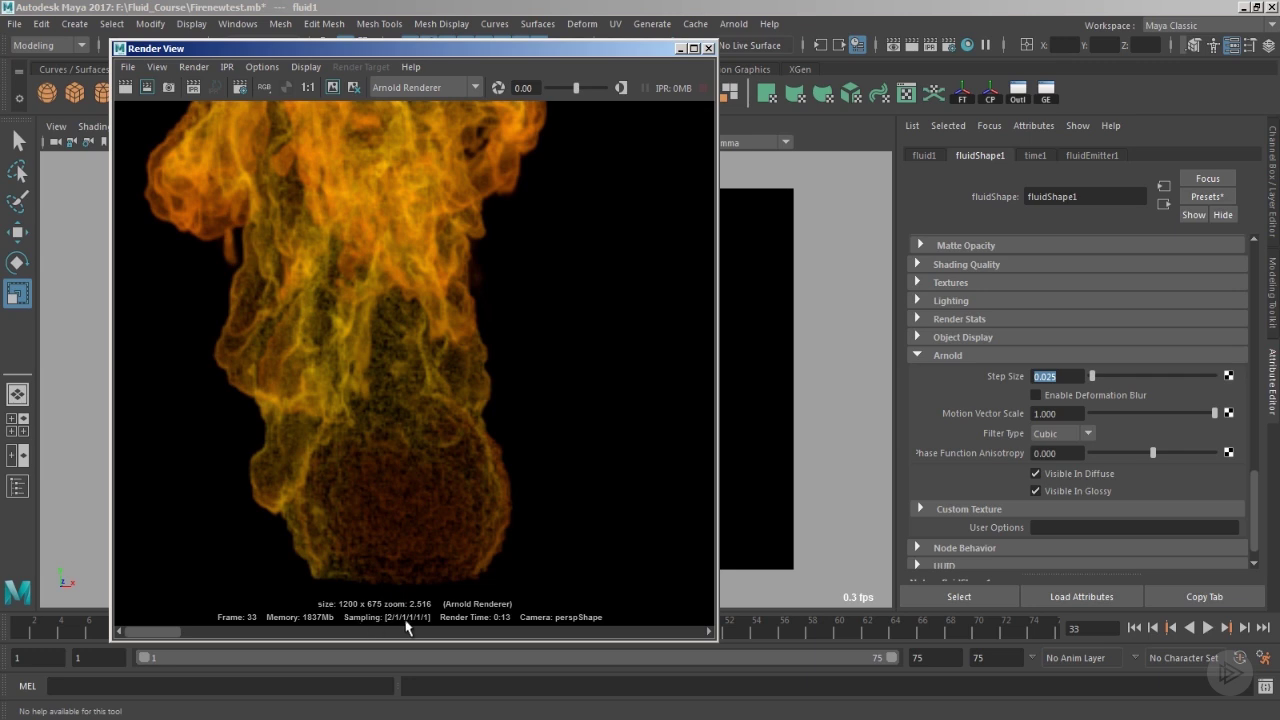
Compare the stored fire render made before the Step Size change with the one made at 0.025
left_click_drag(169, 633, 222, 629)
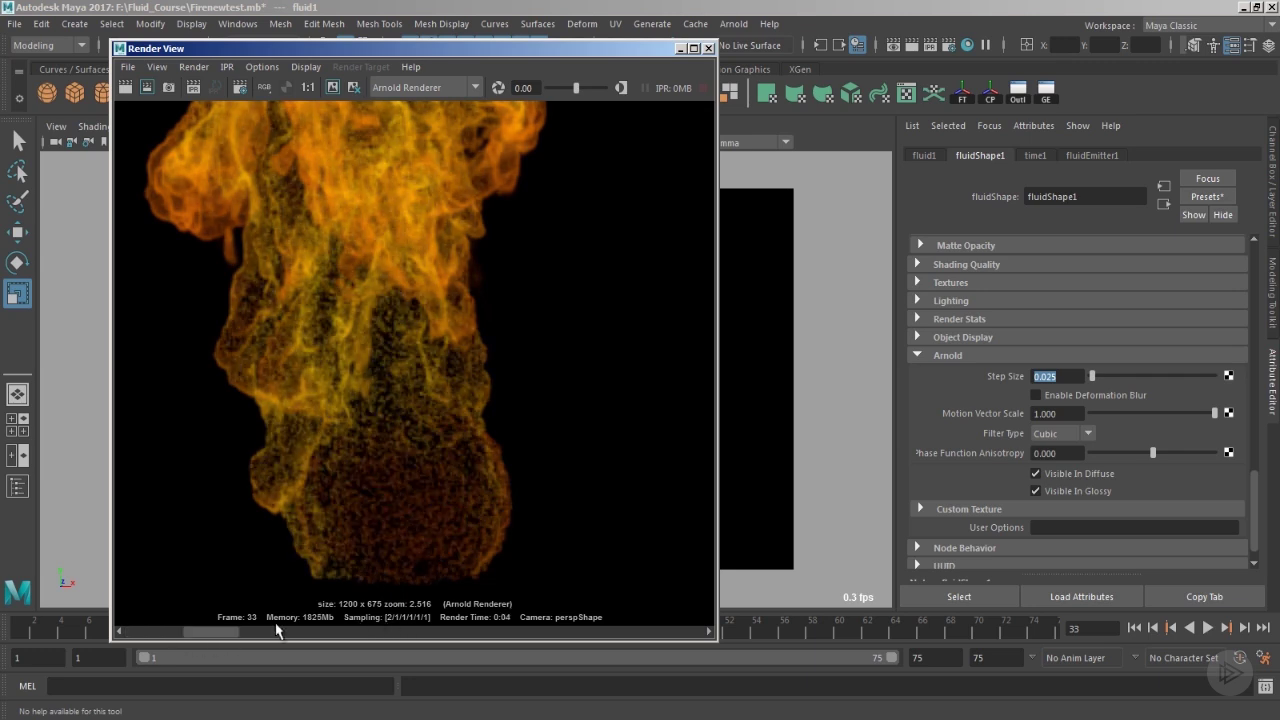
left_click_drag(191, 633, 133, 632)
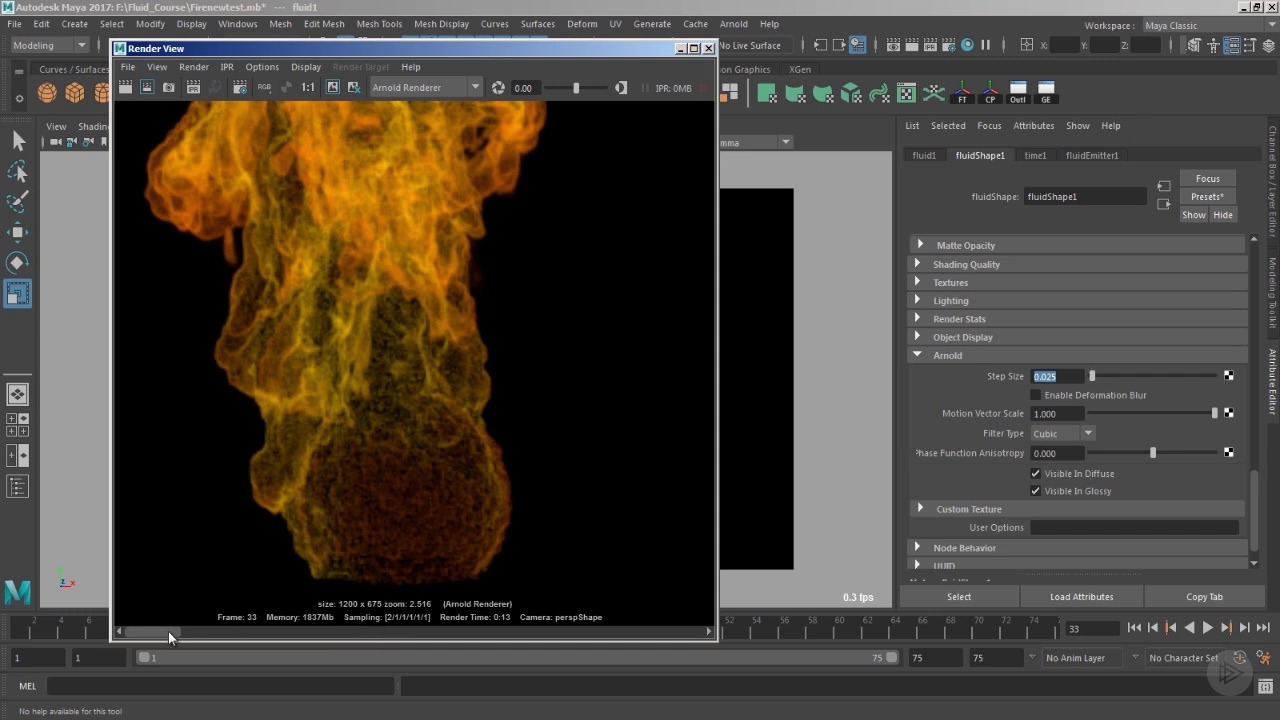
left_click_drag(183, 630, 240, 633)
left_click_drag(159, 630, 217, 636)
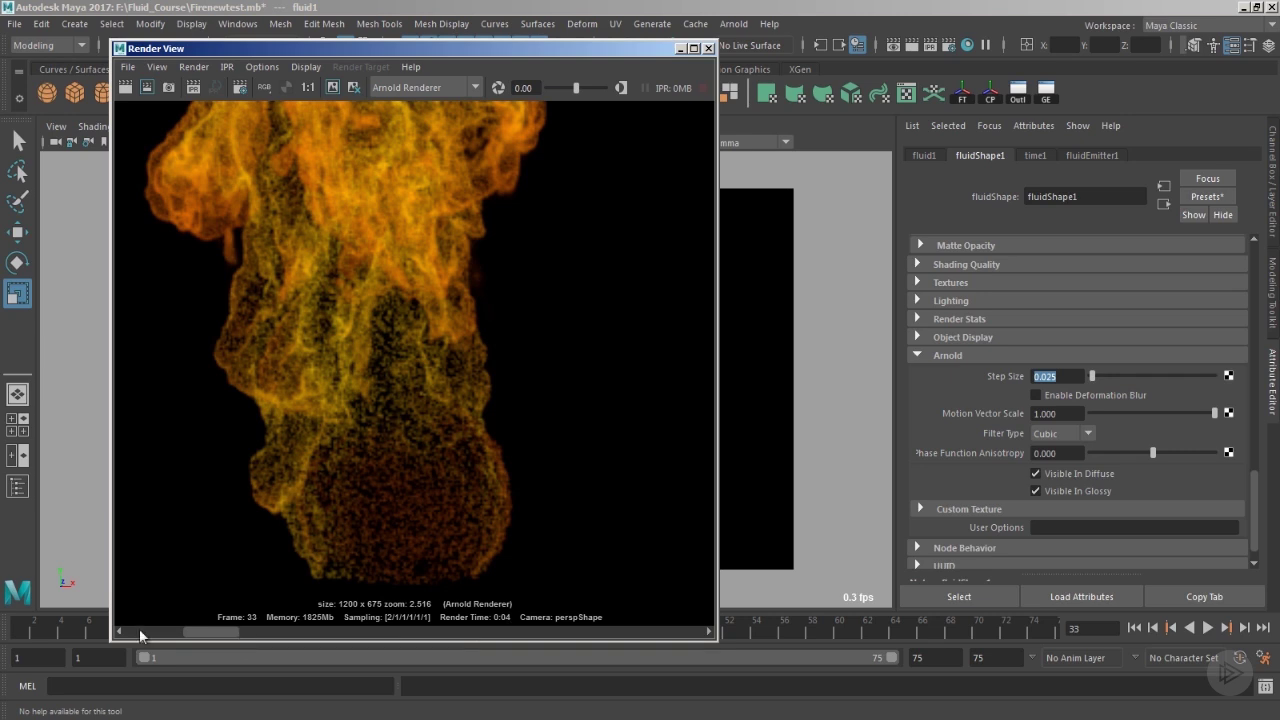
View the newest fire render at actual size, set the fluid's Arnold Step Size to 0.010 and re-render the frame
left_click_drag(221, 631, 163, 632)
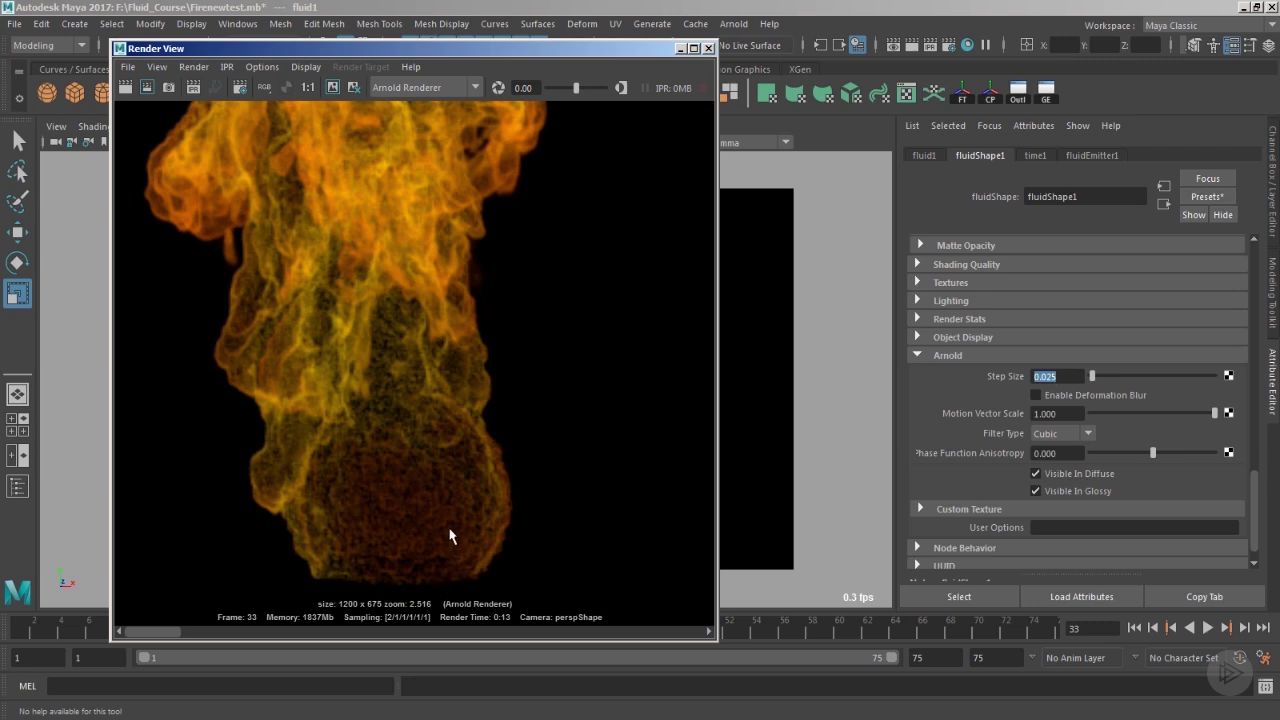
left_click(308, 87)
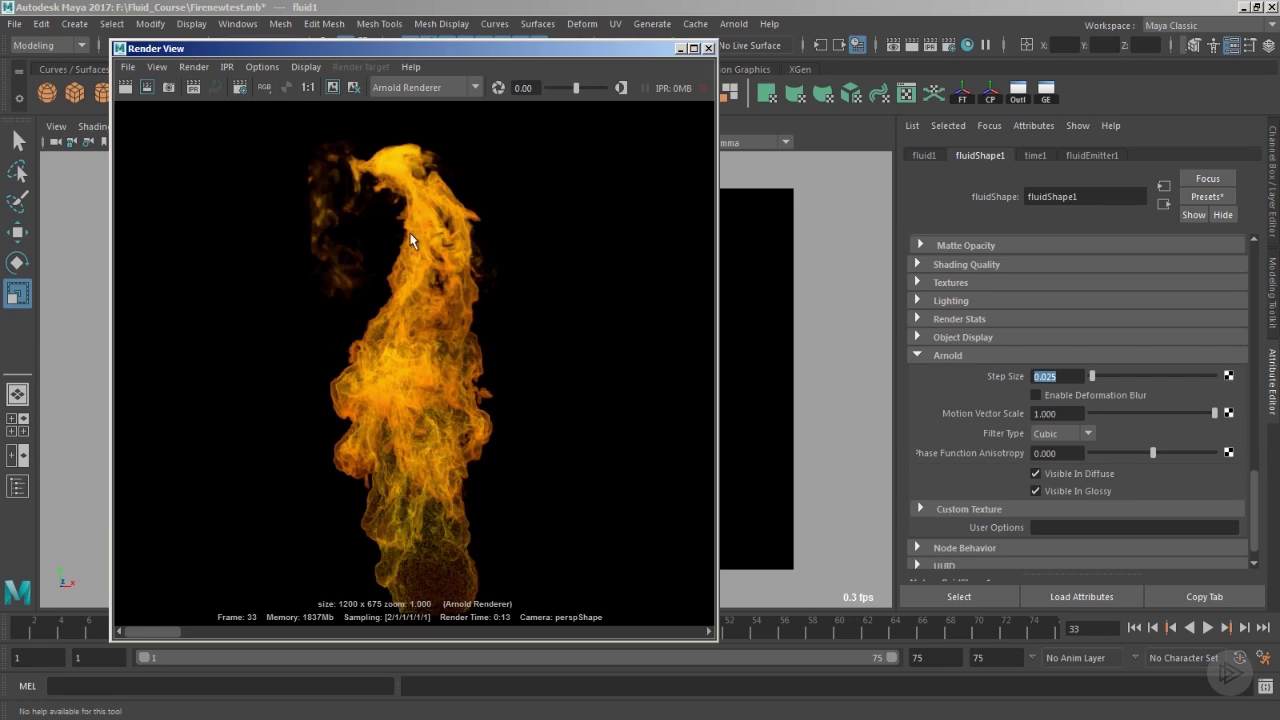
left_click(1077, 376)
key("BackSpace")
key("BackSpace")
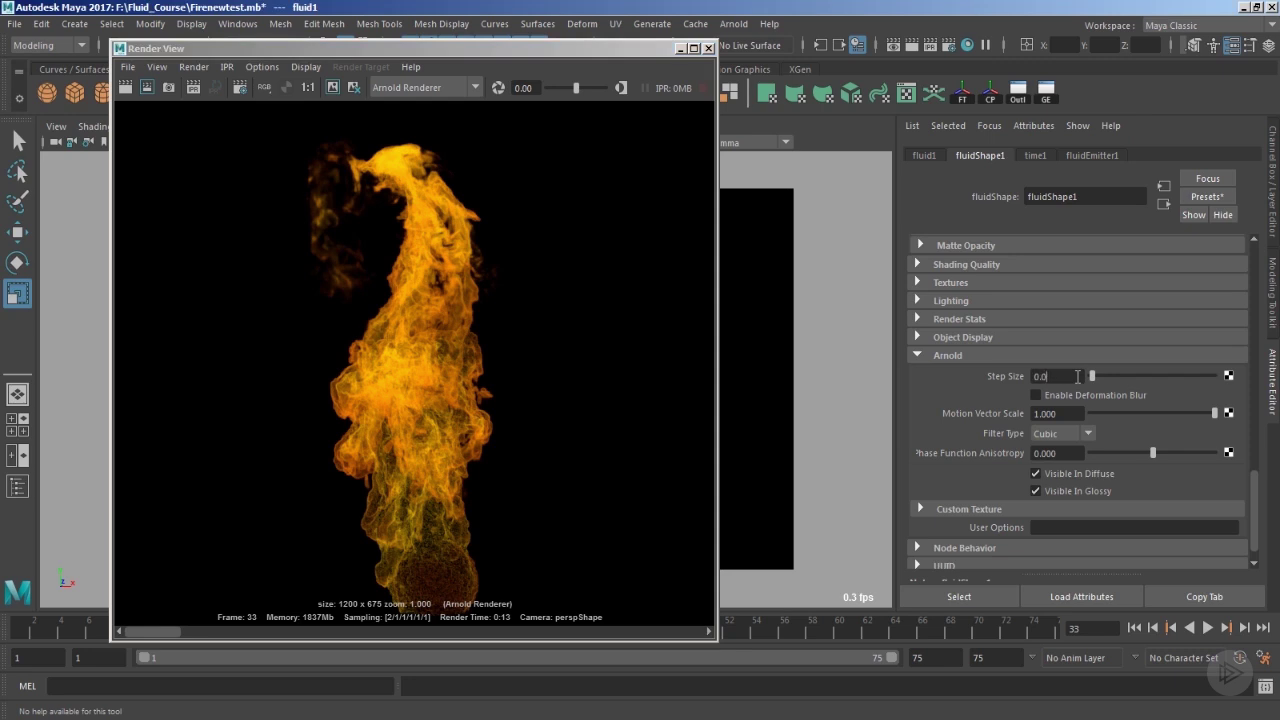
type("10")
key("Return")
left_click(1077, 376)
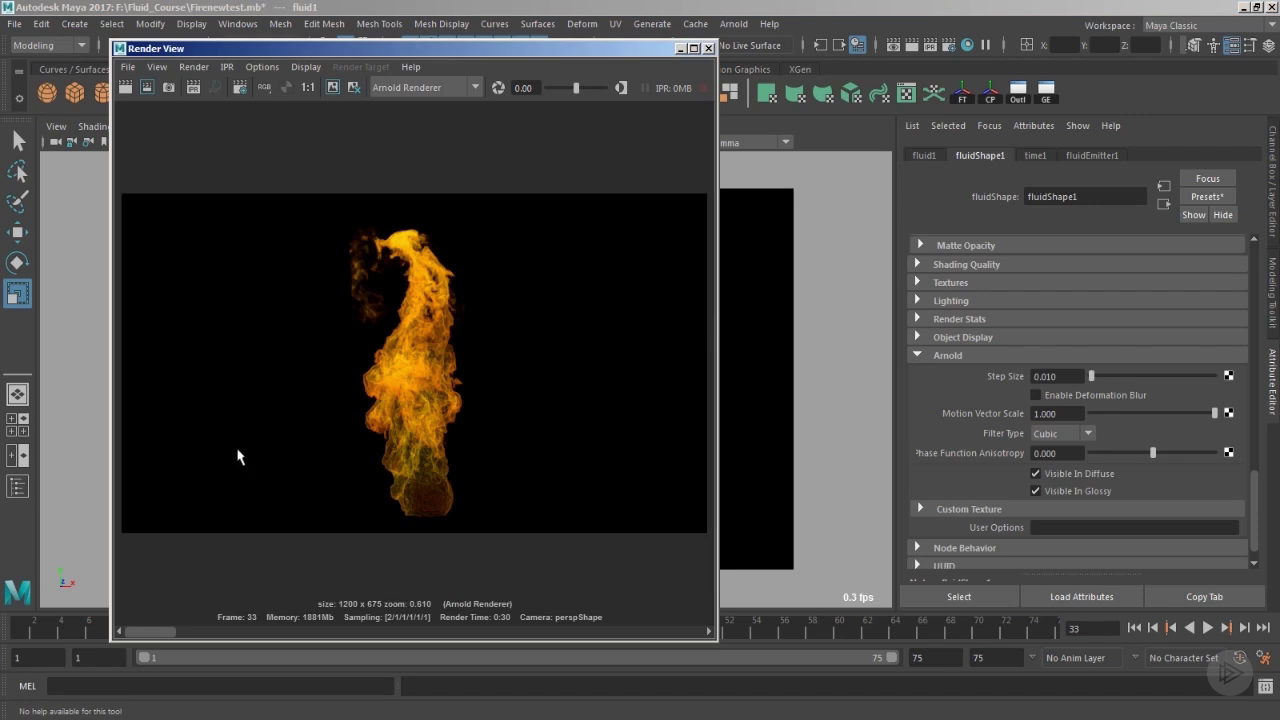
Compare the flame's lower part close up between the 0.010 Step Size render and the stored render with one camera sample
right_click_drag(190, 480, 483, 545, "alt")
middle_click_drag(483, 545, 414, 380, "alt")
right_click_drag(414, 380, 486, 420, "alt")
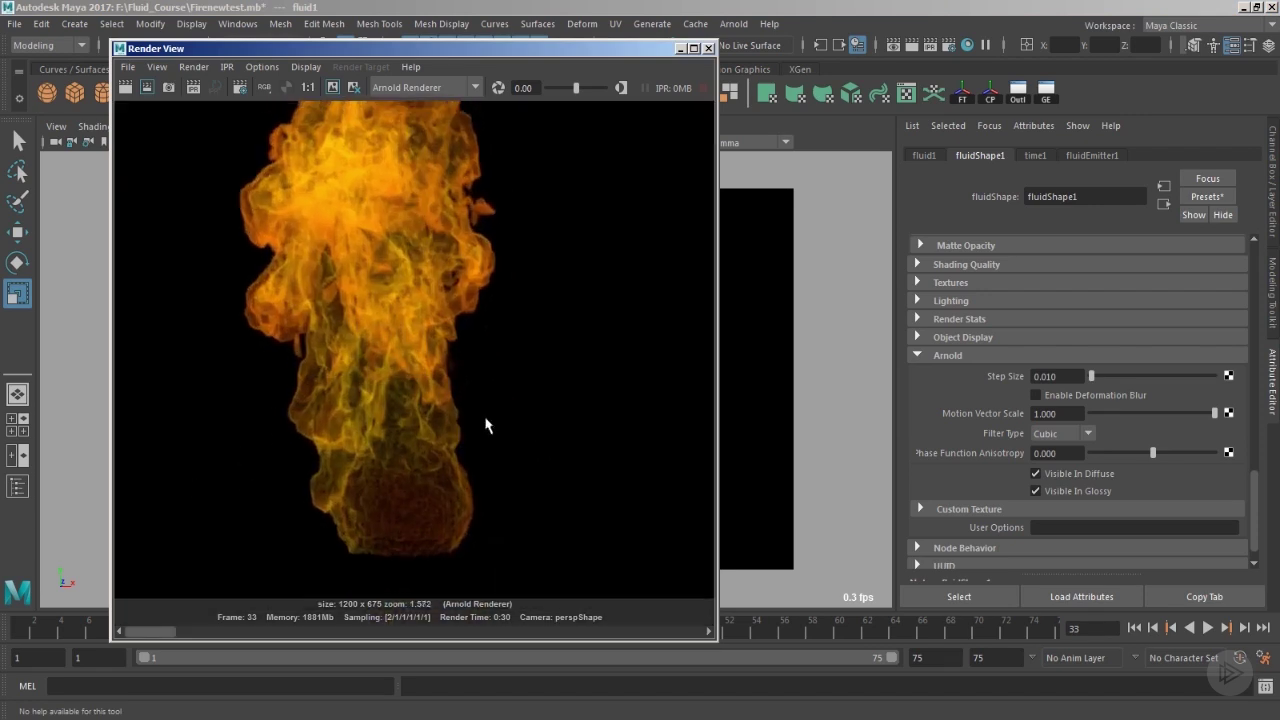
left_click_drag(149, 633, 305, 629)
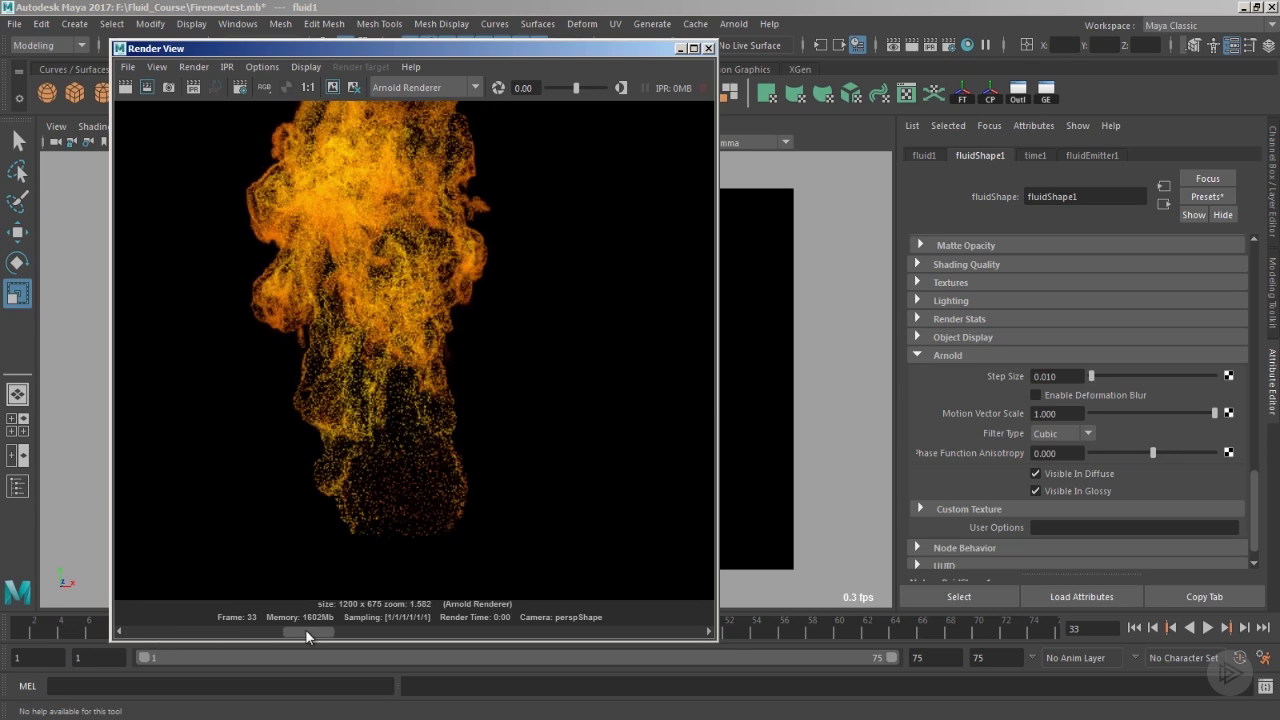
left_click_drag(305, 629, 111, 632)
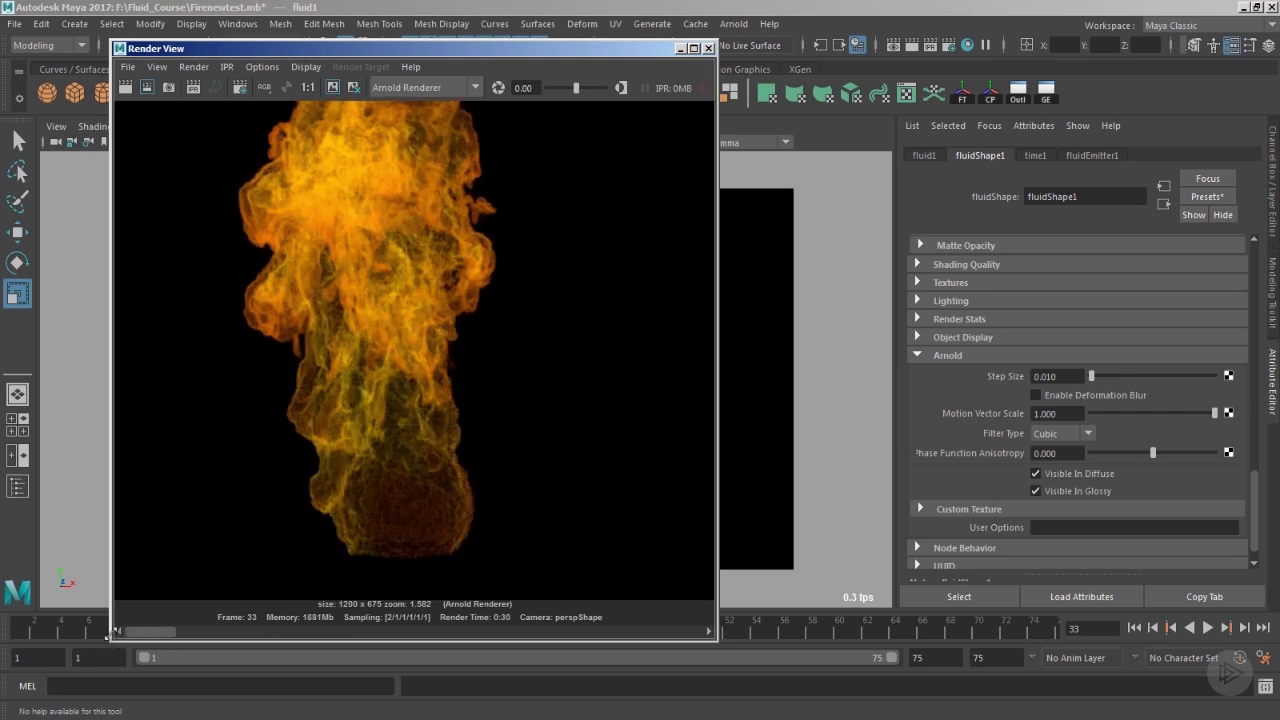
left_click_drag(187, 629, 309, 627)
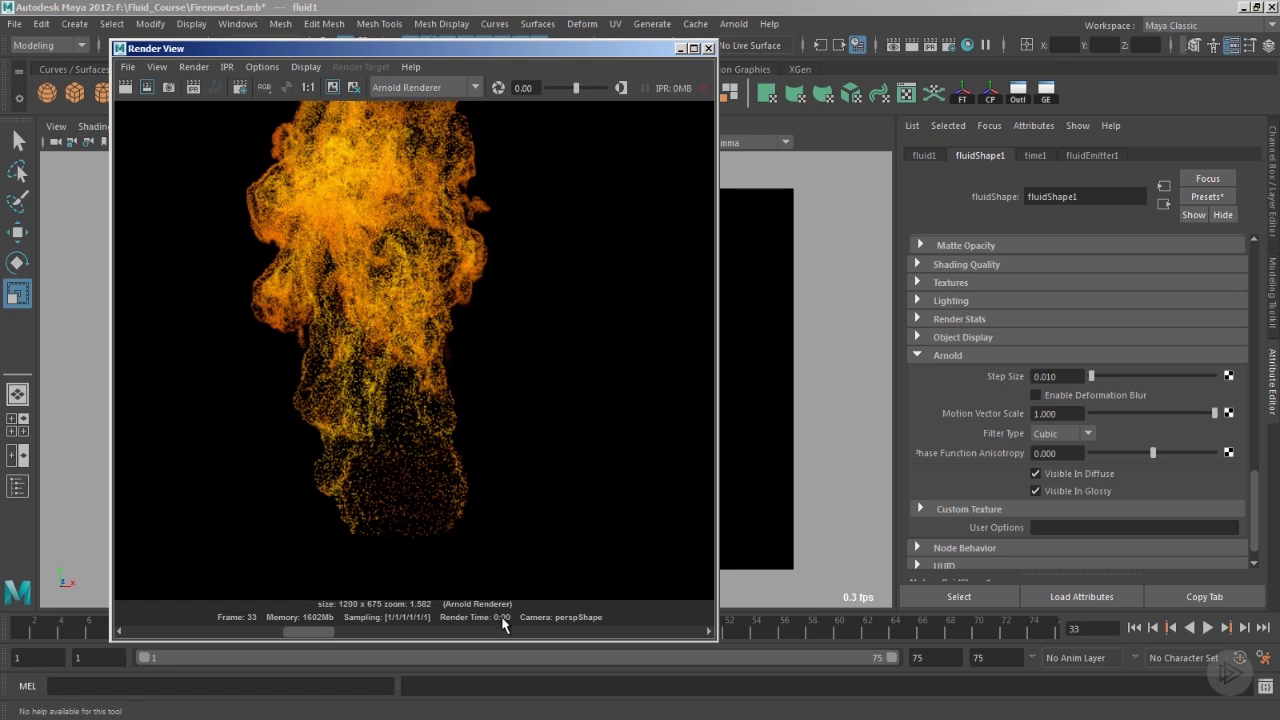
left_click_drag(307, 631, 210, 632)
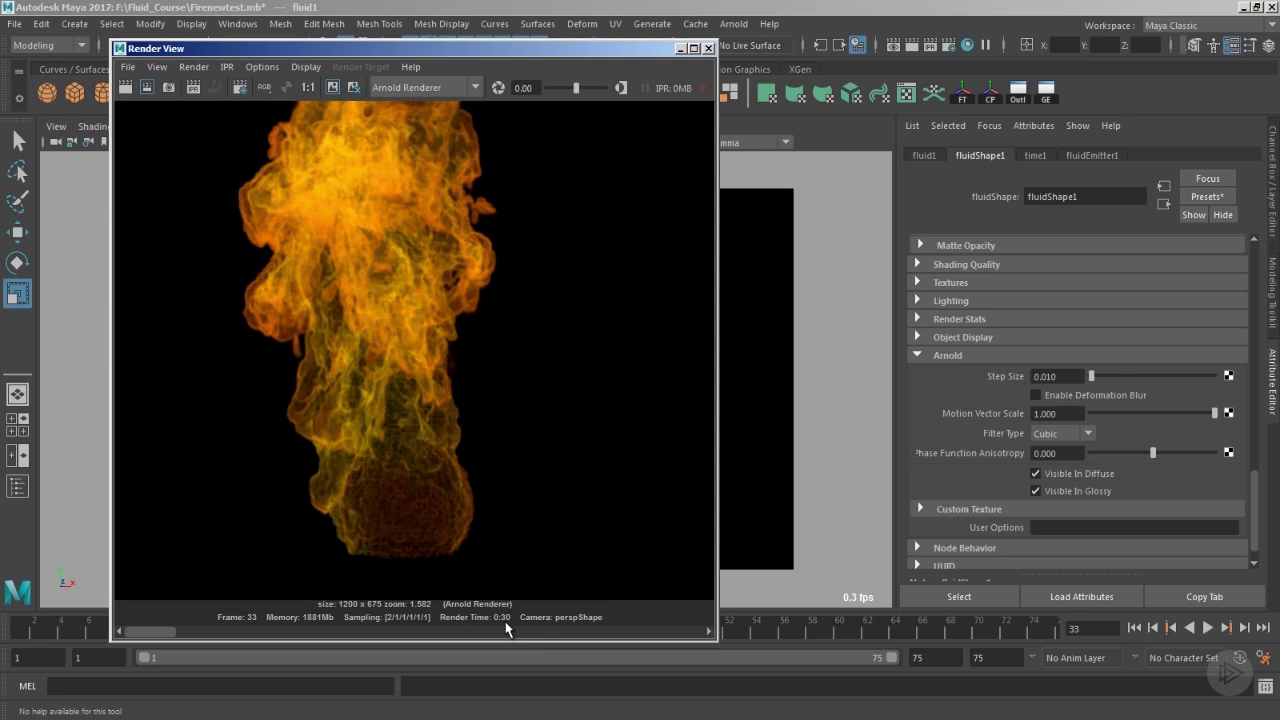
Move the Render View aside and review the sampling values and noise across the stored renders, ending on the newest one
left_click_drag(533, 48, 500, 53)
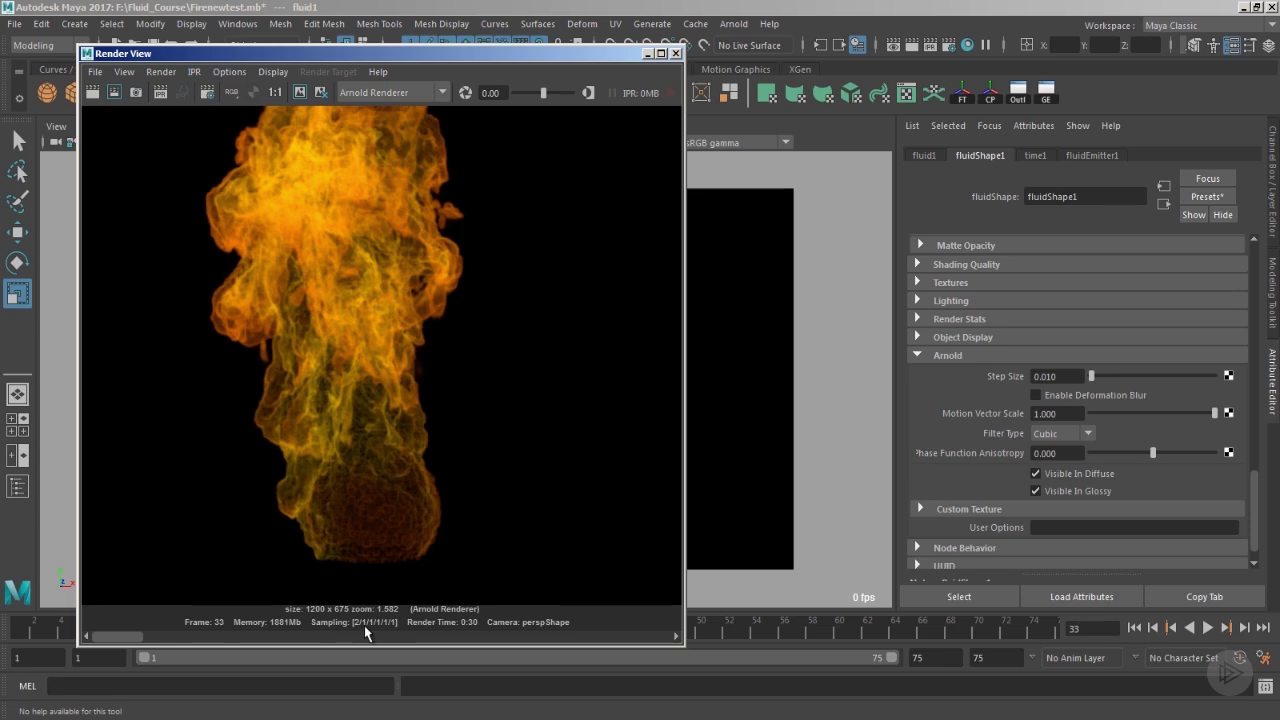
left_click_drag(109, 634, 287, 643)
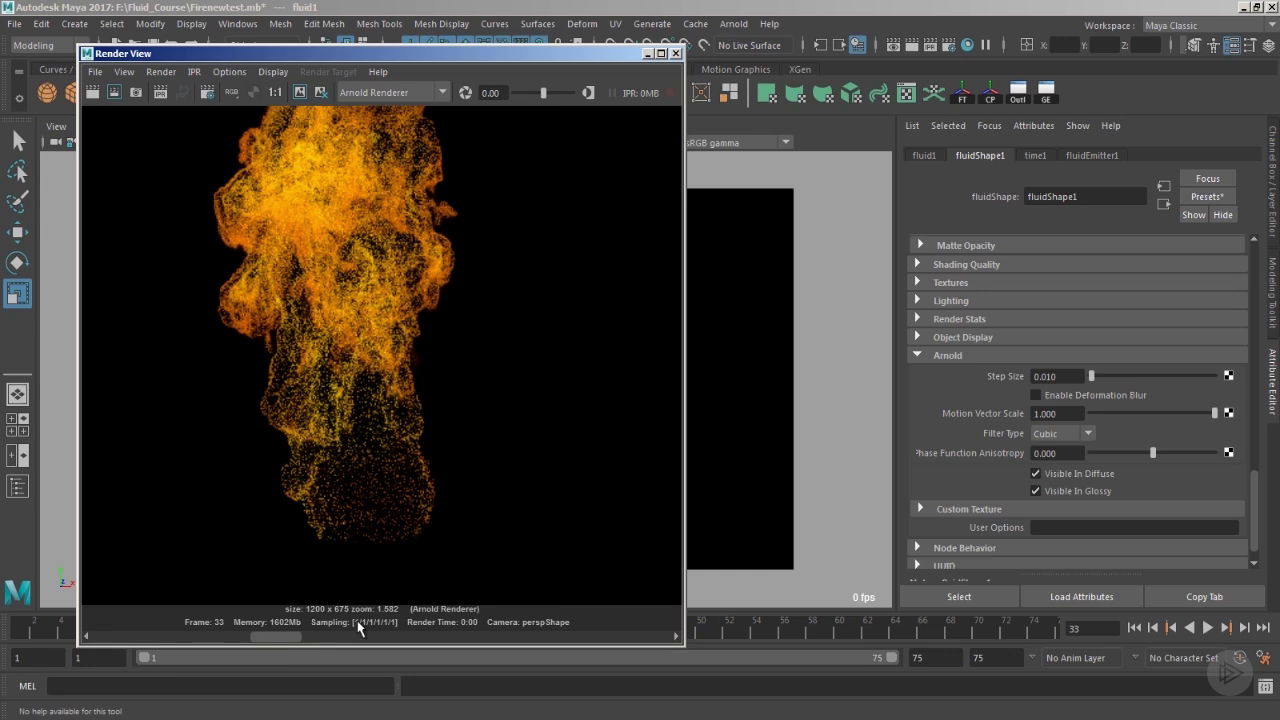
left_click_drag(274, 634, 234, 641)
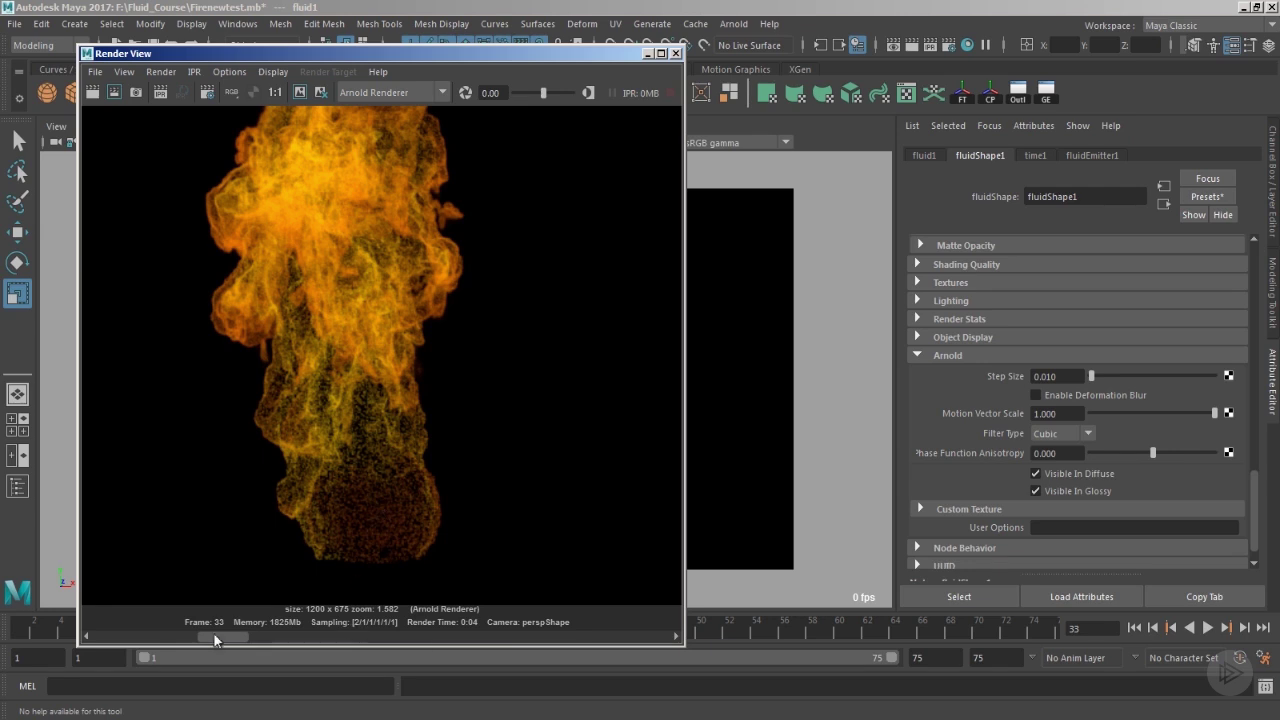
left_click_drag(209, 637, 72, 638)
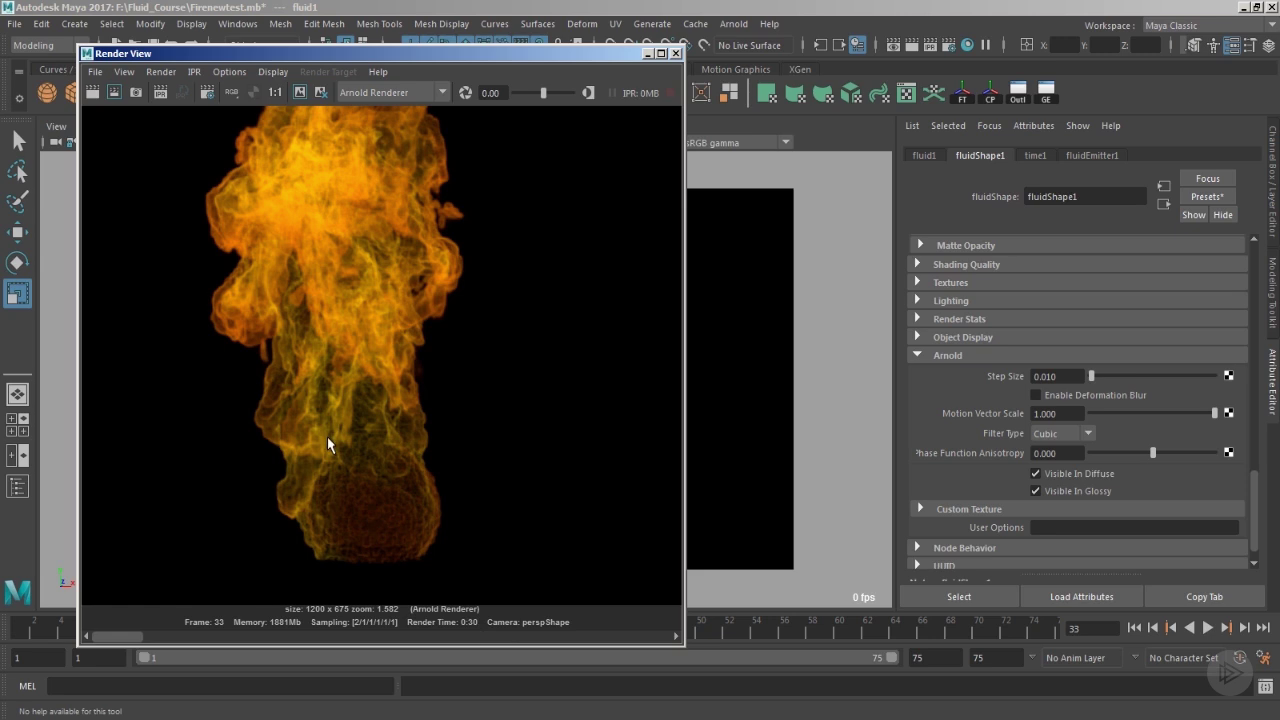
Review the Camera (AA) sampling and filter values in the Arnold Render Settings and close the window
left_click(949, 44)
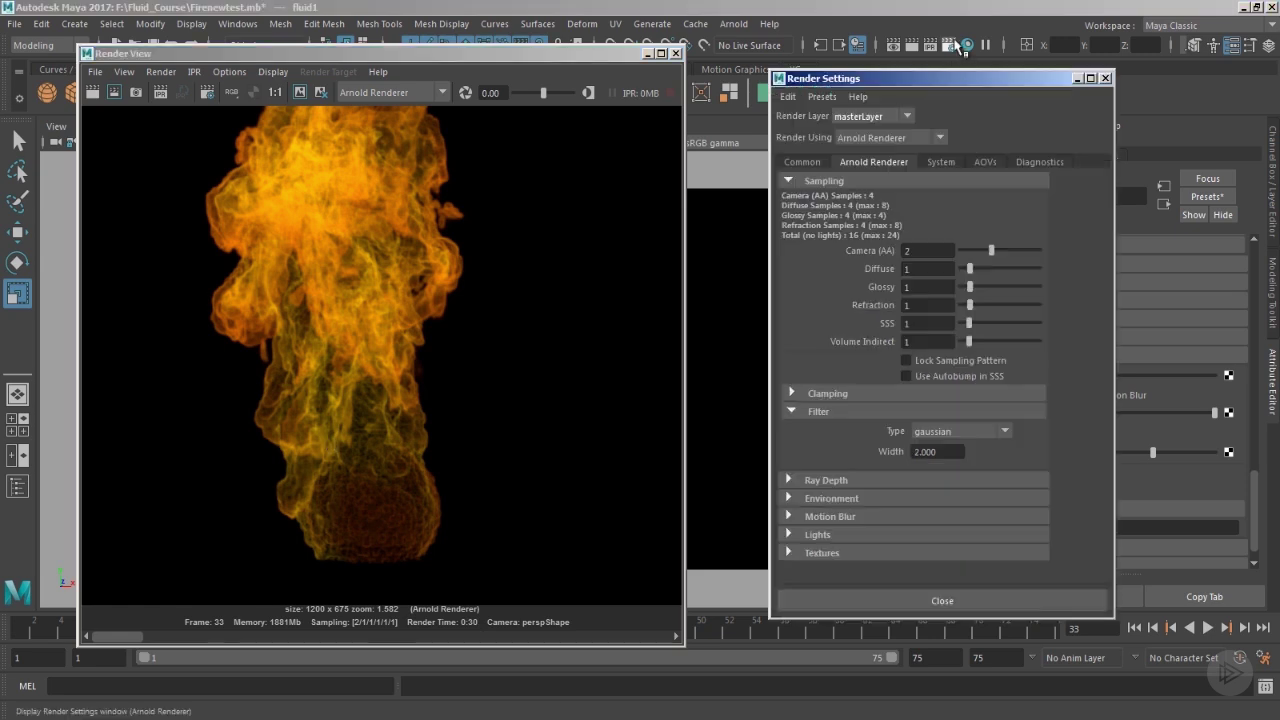
left_click(1105, 78)
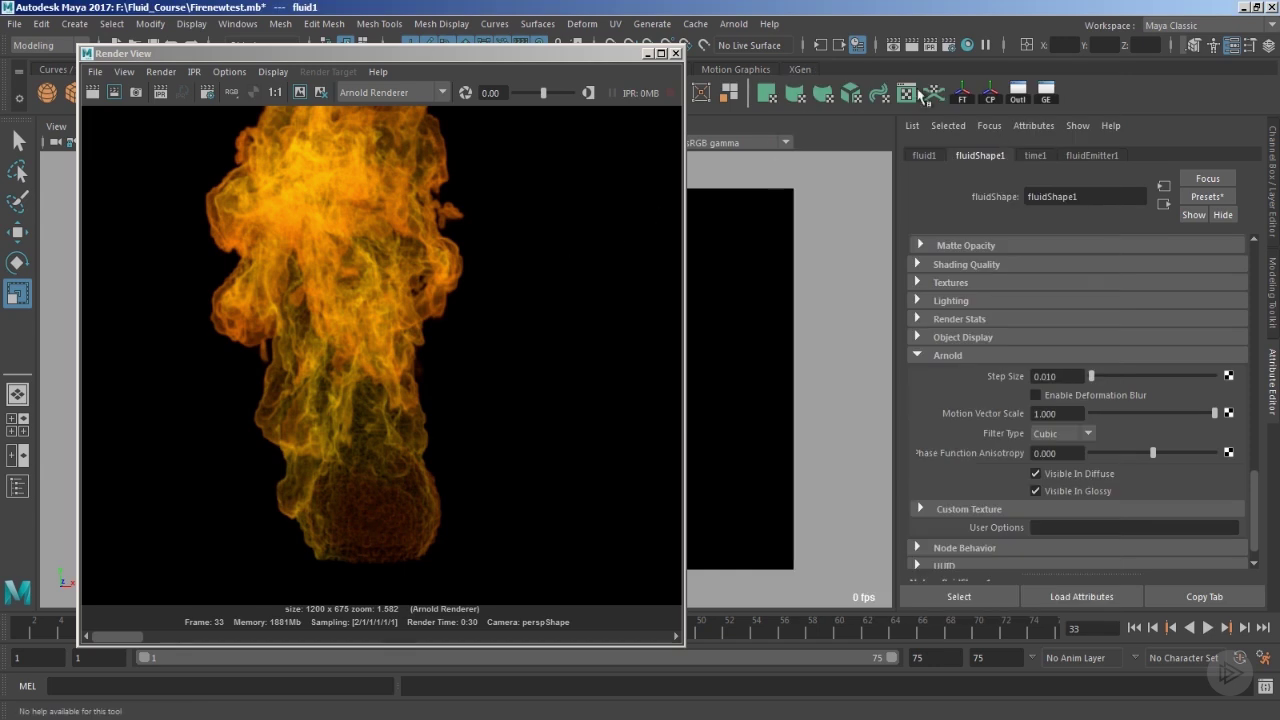
left_click(949, 44)
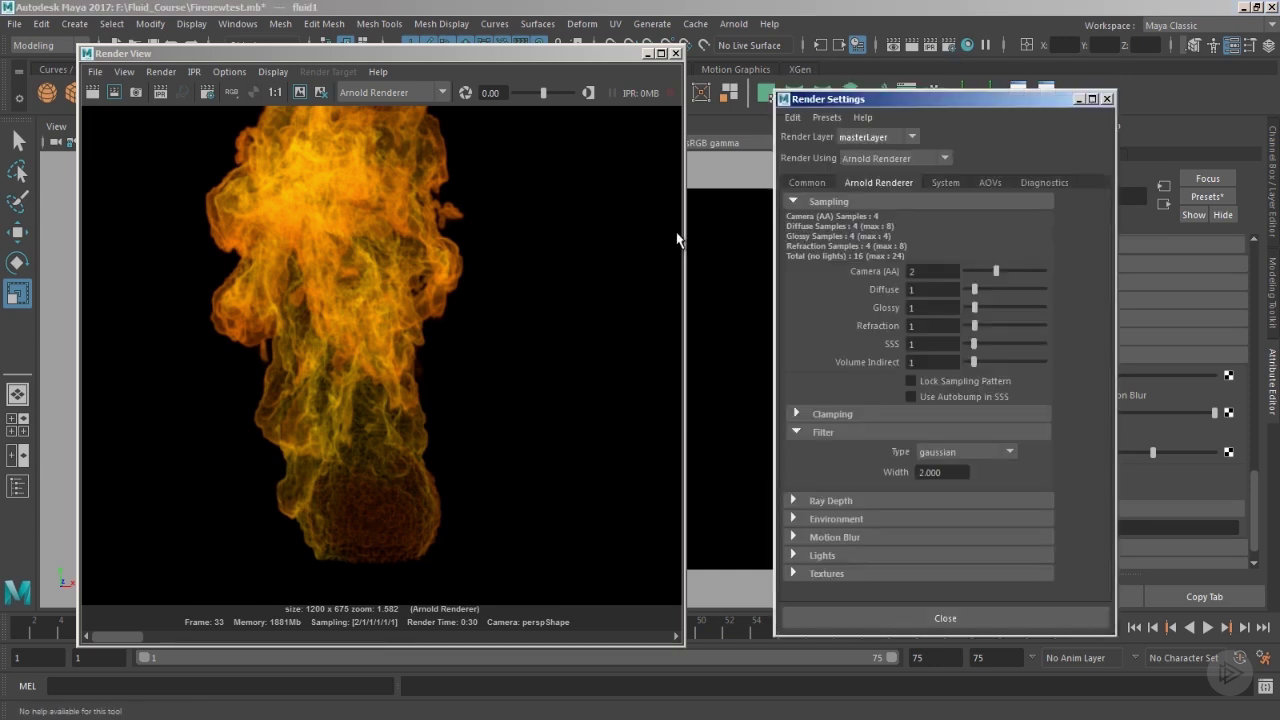
left_click_drag(949, 100, 889, 84)
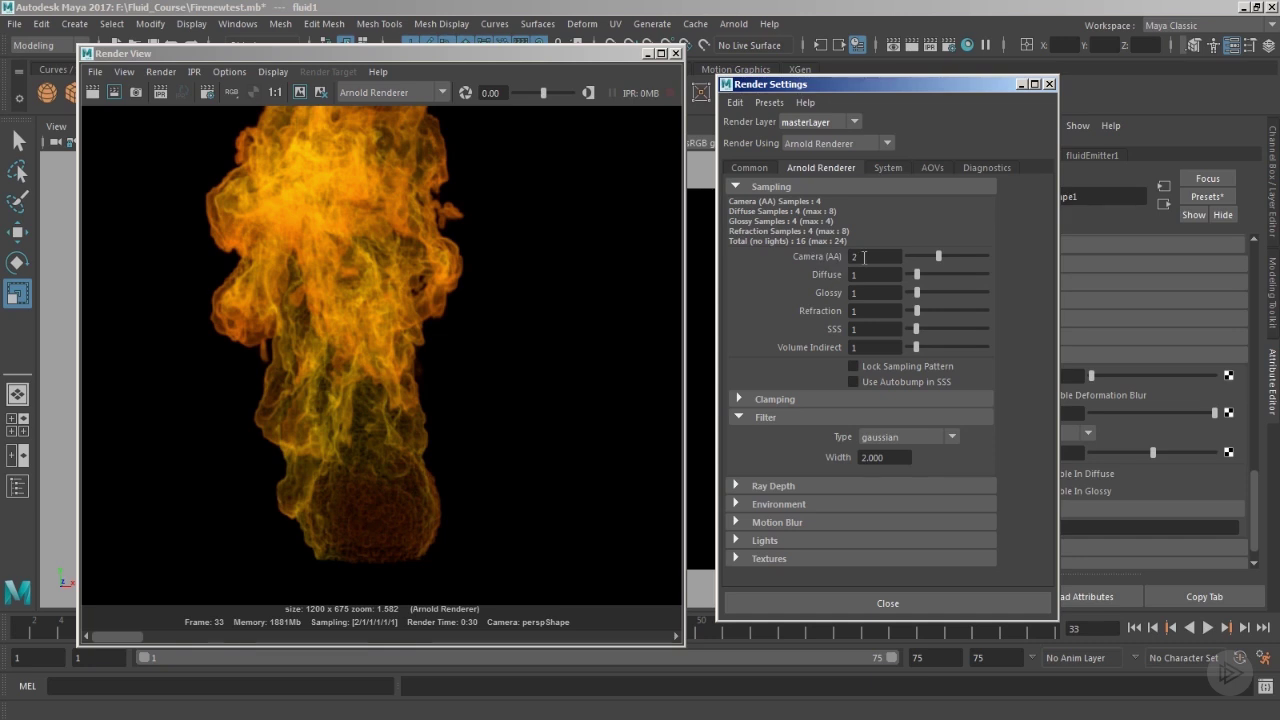
left_click(1049, 84)
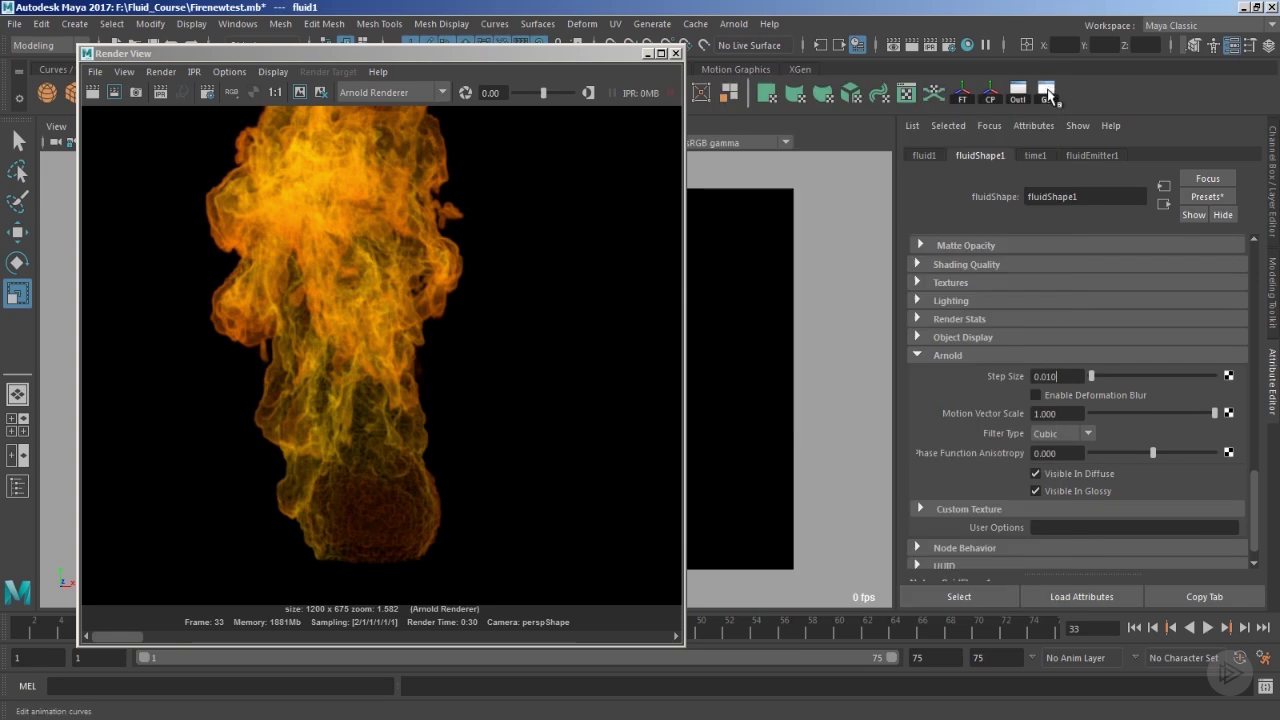